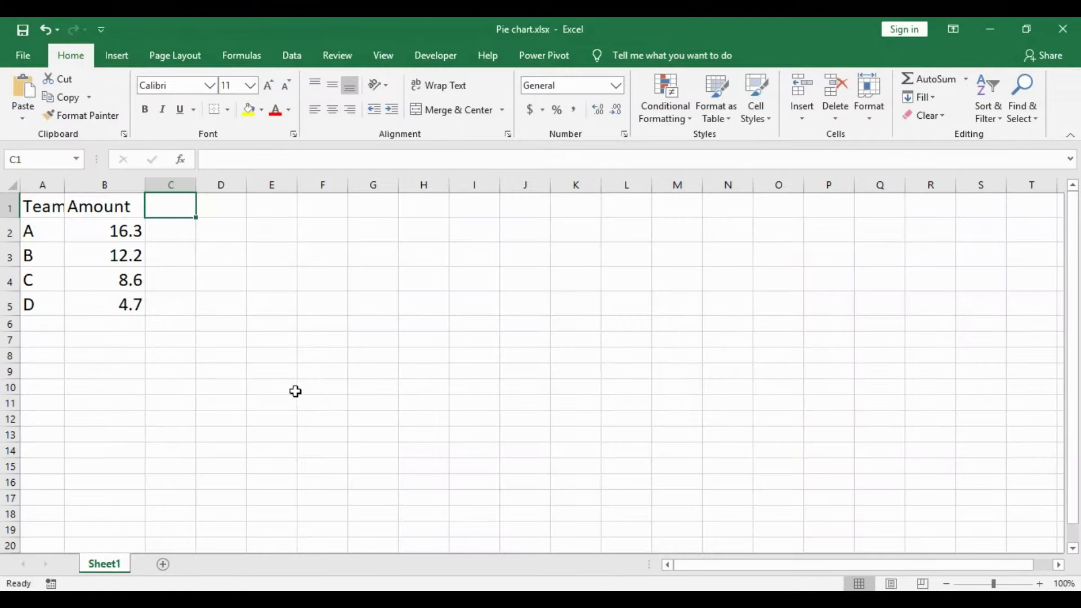
Insert a flat 2-D pie chart from the Team and Amount data in A1:B5
{"action": "left_click_drag", "start_coordinate": [24, 206], "coordinate": [120, 304]}
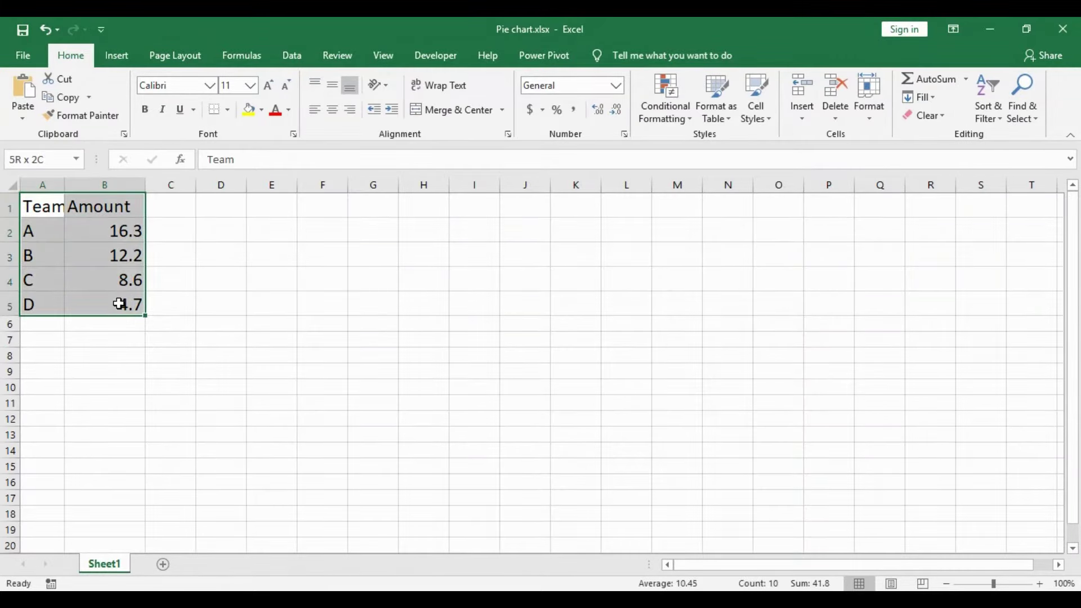
{"action": "left_click", "coordinate": [114, 54]}
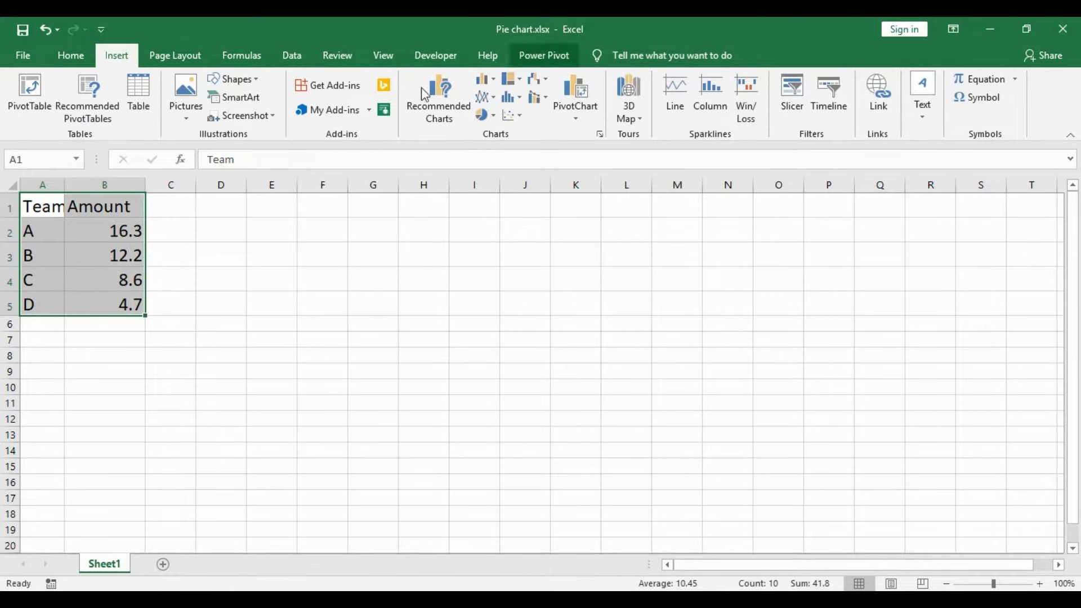
{"action": "left_click", "coordinate": [493, 116]}
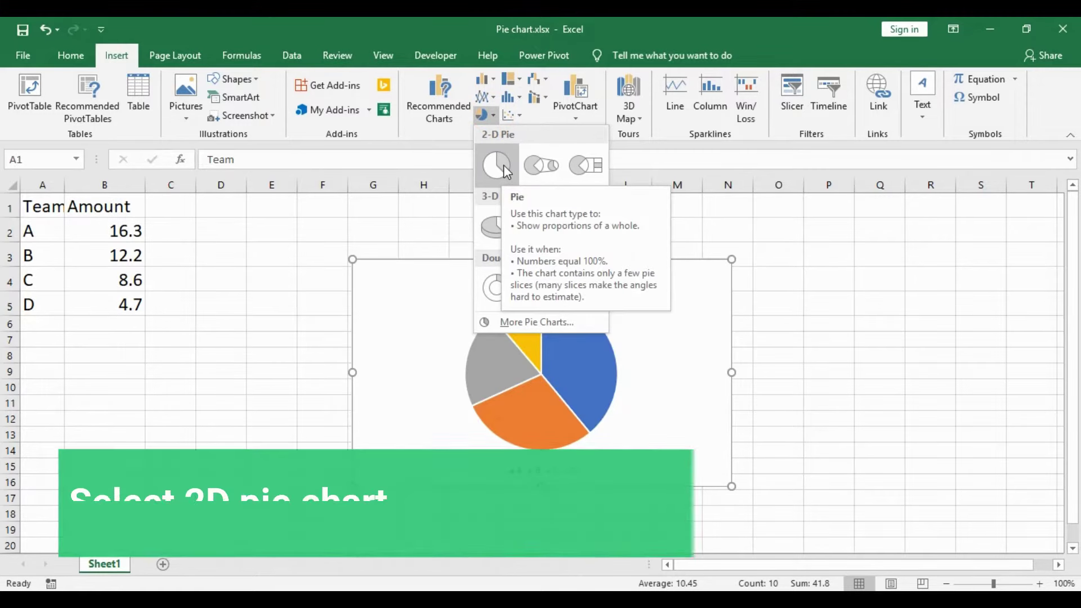
{"action": "left_click", "coordinate": [503, 164]}
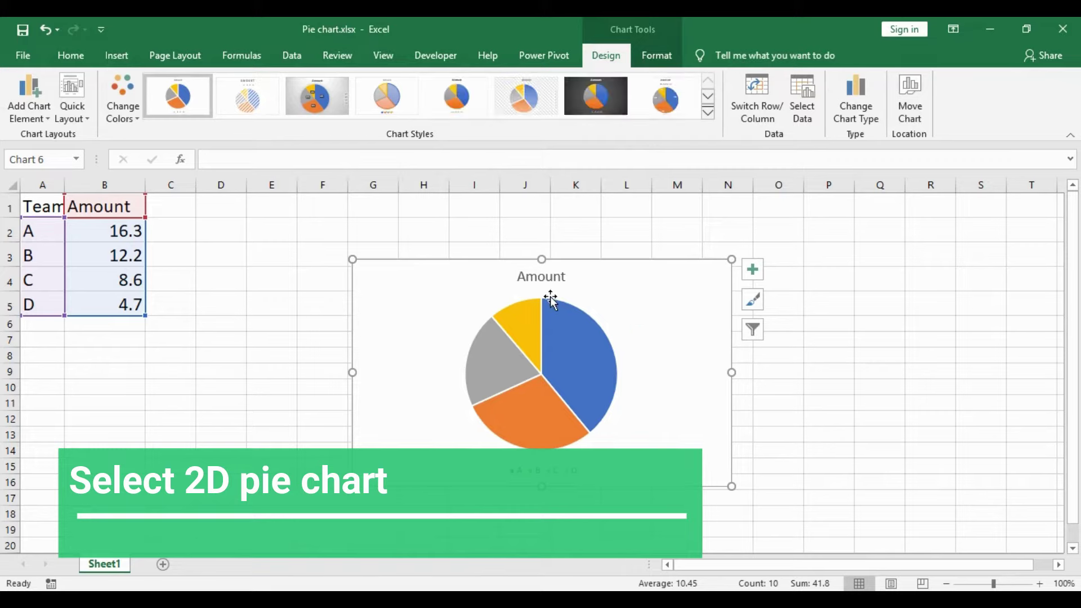
Delete the pie chart's 'Amount' title and its legend
{"action": "left_click", "coordinate": [536, 280]}
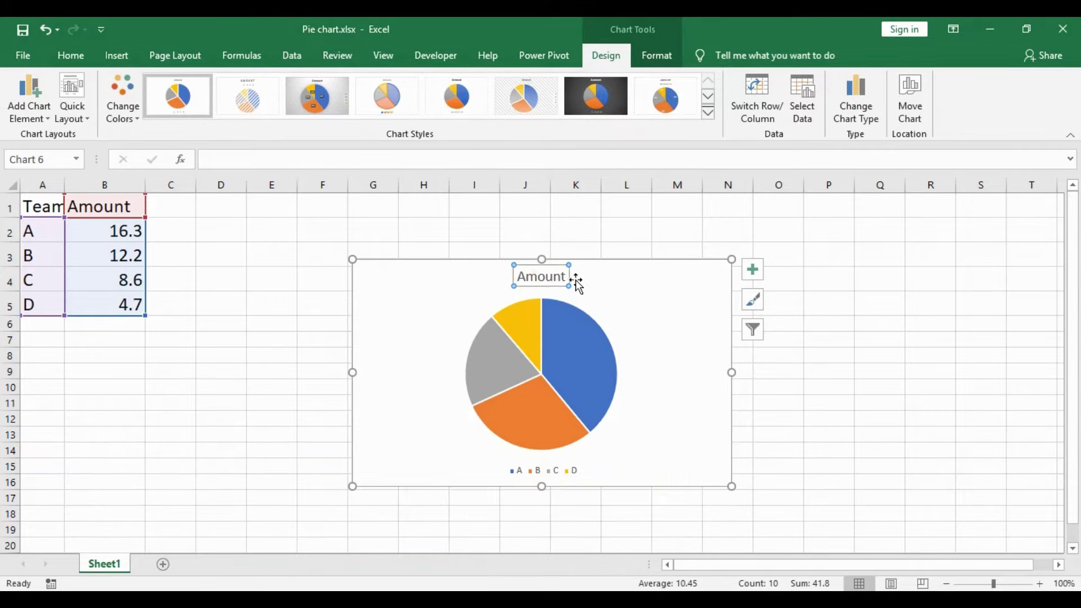
{"action": "key", "text": "Delete"}
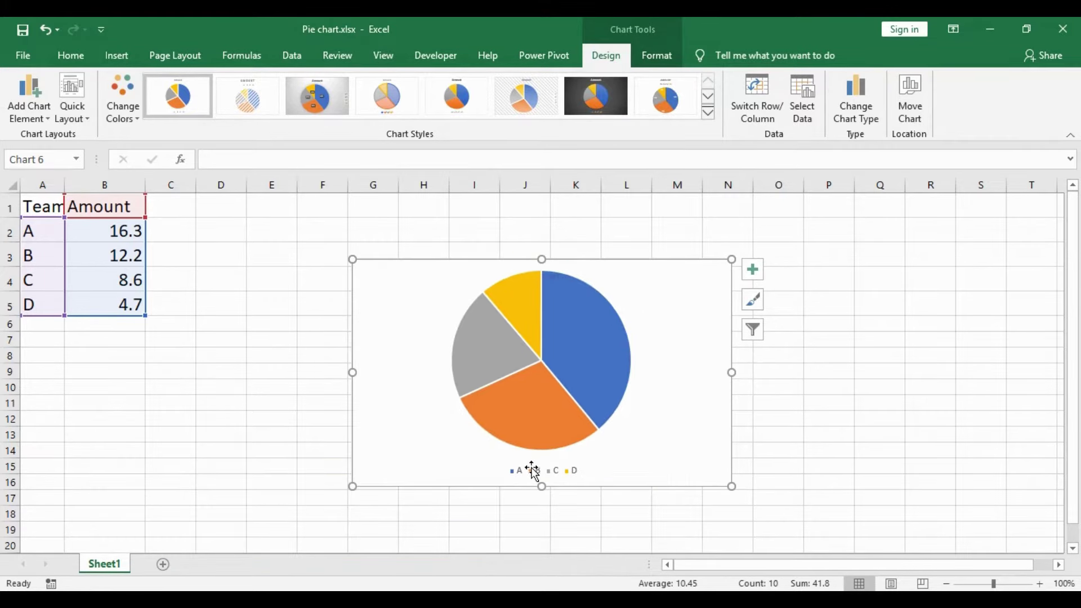
{"action": "left_click", "coordinate": [532, 471]}
{"action": "key", "text": "Delete"}
{"action": "left_click", "coordinate": [674, 378]}
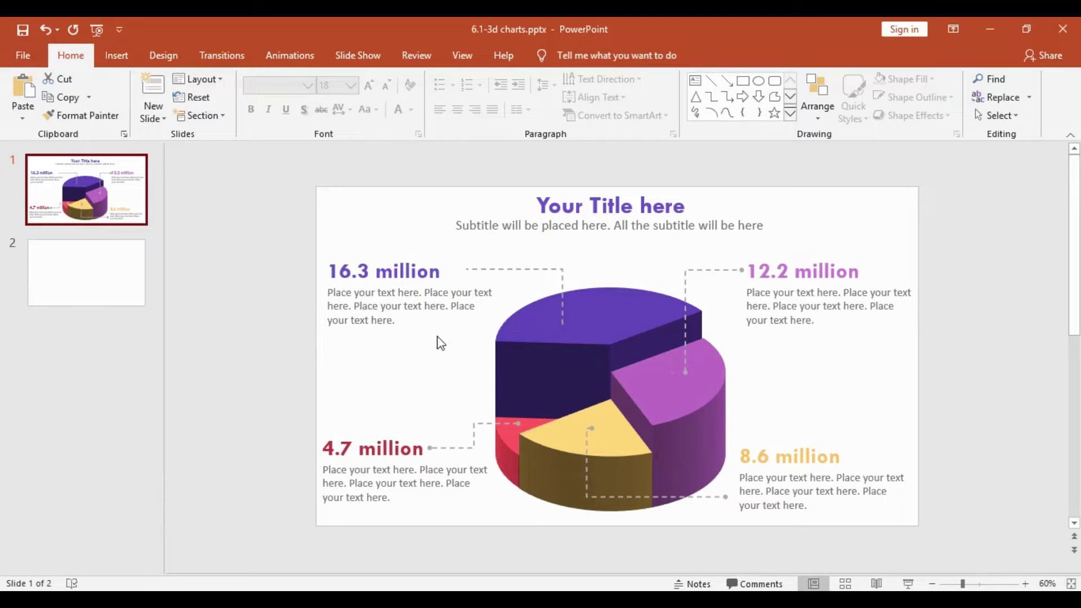
Paste the pie chart onto slide 2 as a chart, then delete it again
{"action": "left_click", "coordinate": [77, 275]}
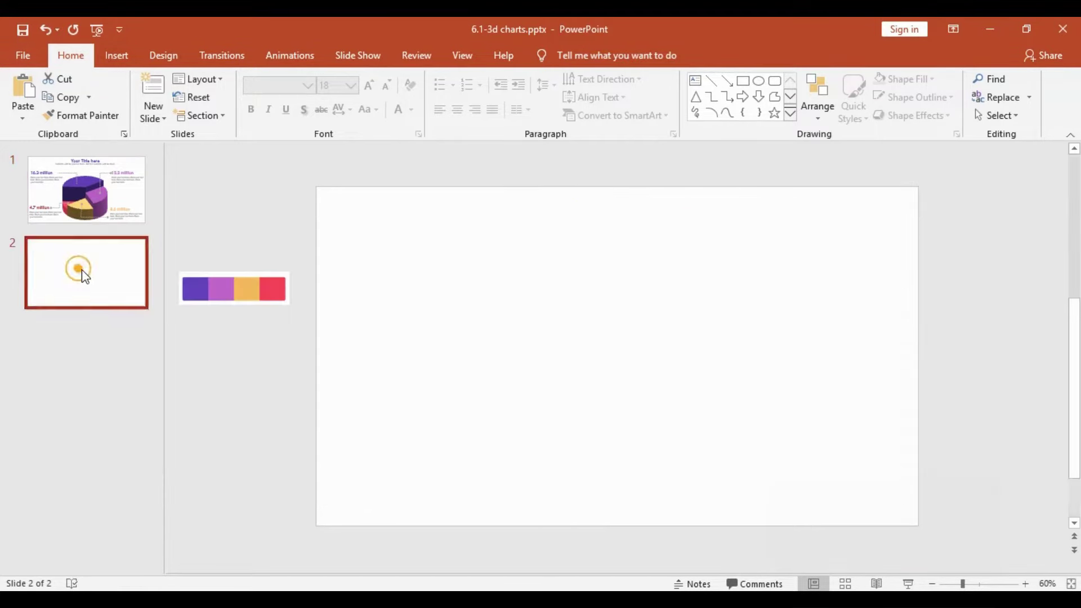
{"action": "left_click", "coordinate": [534, 351]}
{"action": "key", "text": "ctrl+v"}
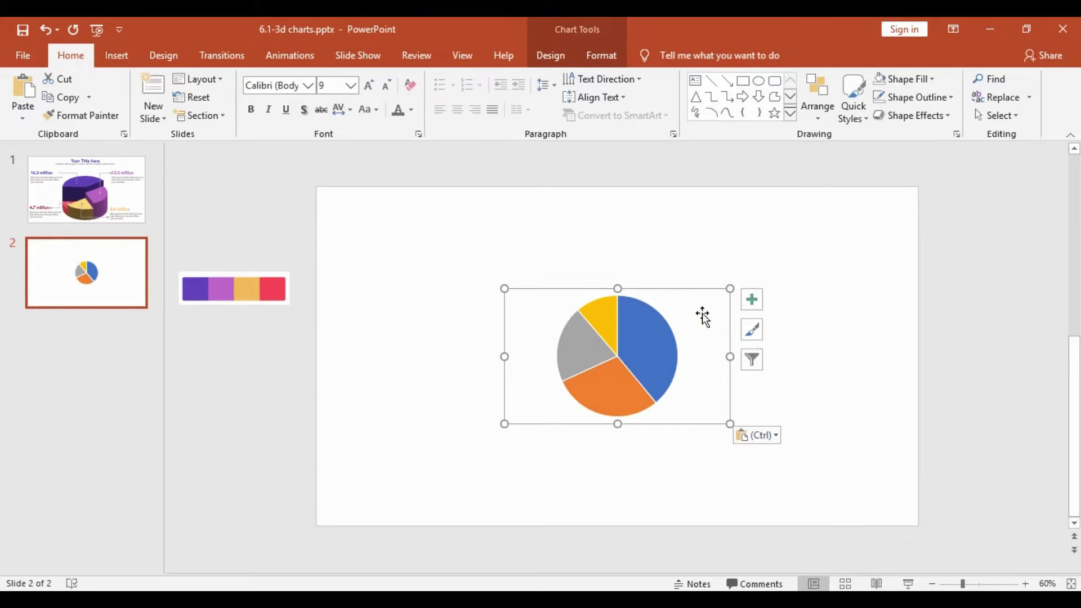
{"action": "mouse_move", "coordinate": [610, 357]}
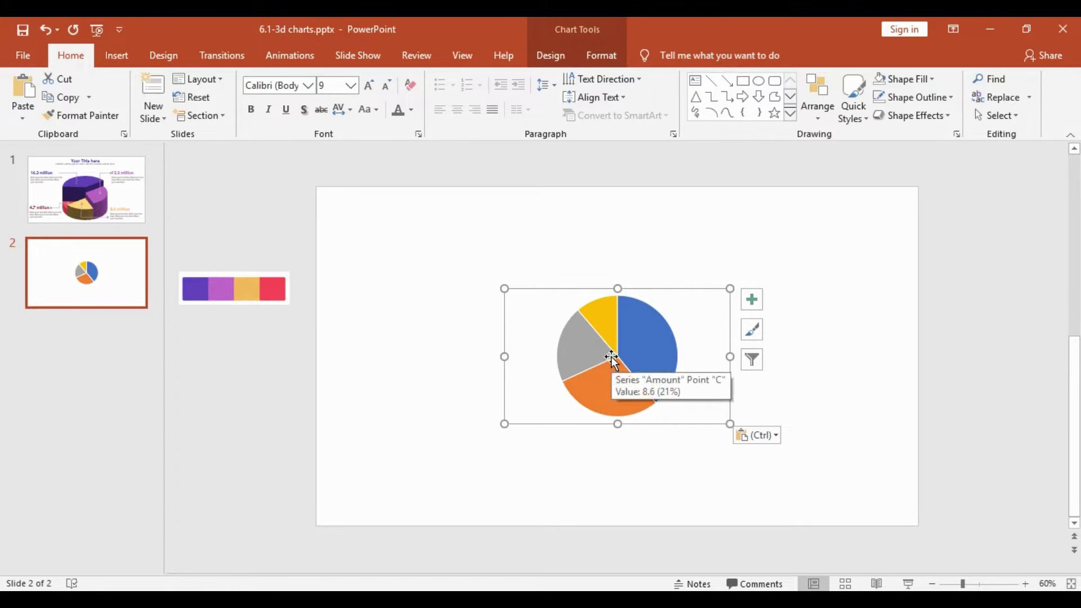
{"action": "key", "text": "Delete"}
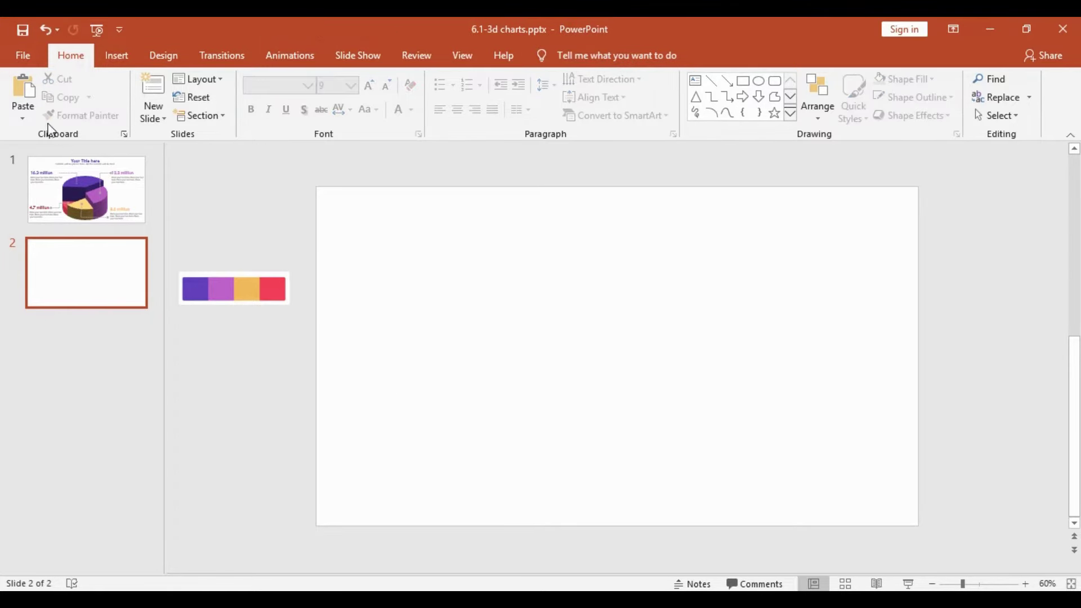
Paste the pie onto slide 2 as an Enhanced Metafile picture via Paste Special
{"action": "left_click", "coordinate": [21, 119]}
{"action": "left_click", "coordinate": [43, 175]}
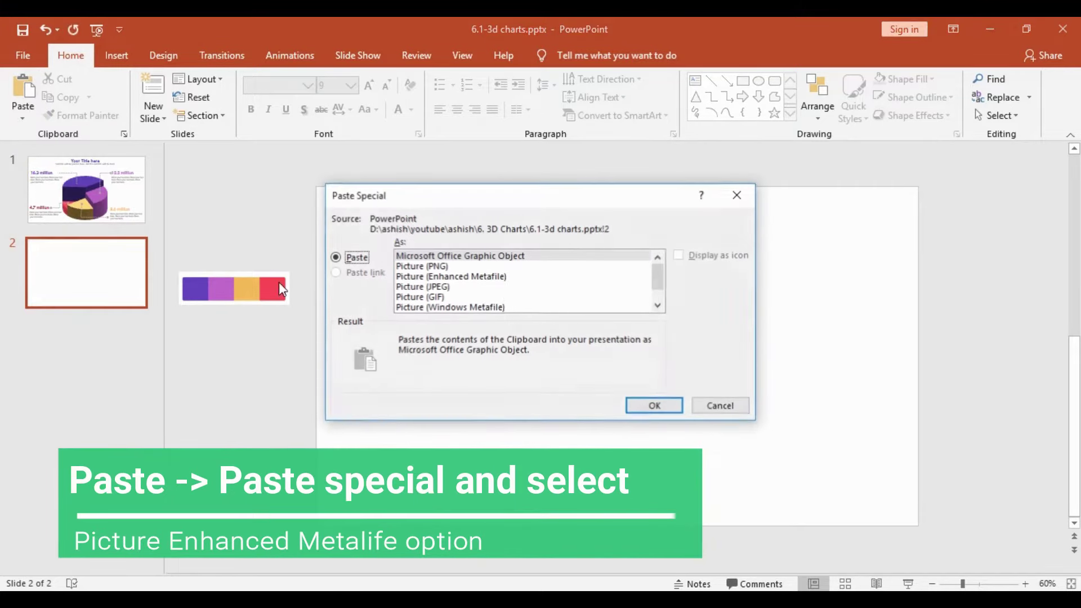
{"action": "left_click", "coordinate": [406, 277]}
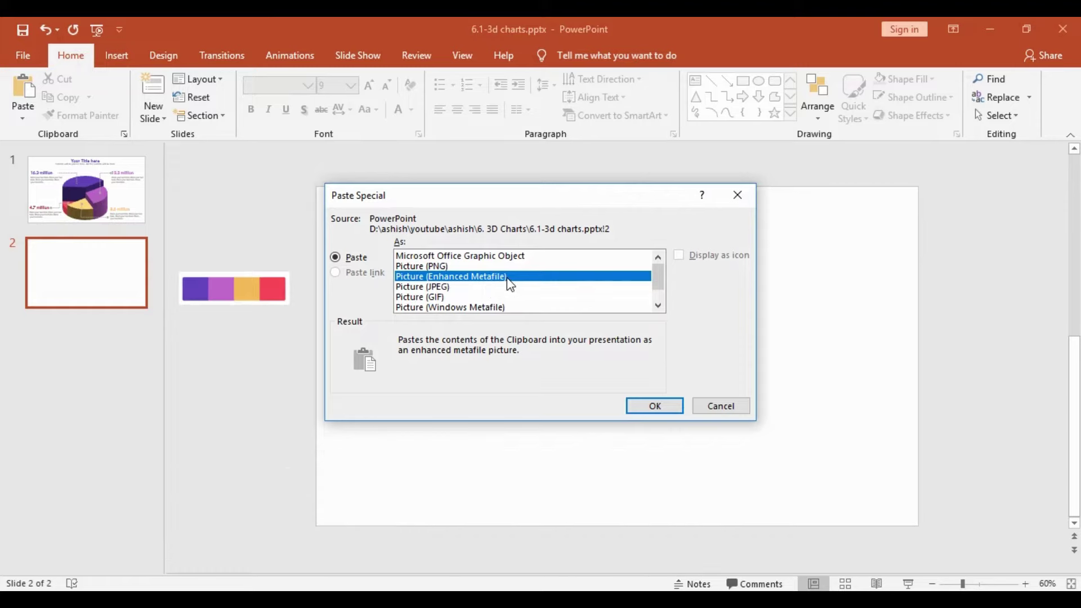
{"action": "left_click", "coordinate": [650, 406]}
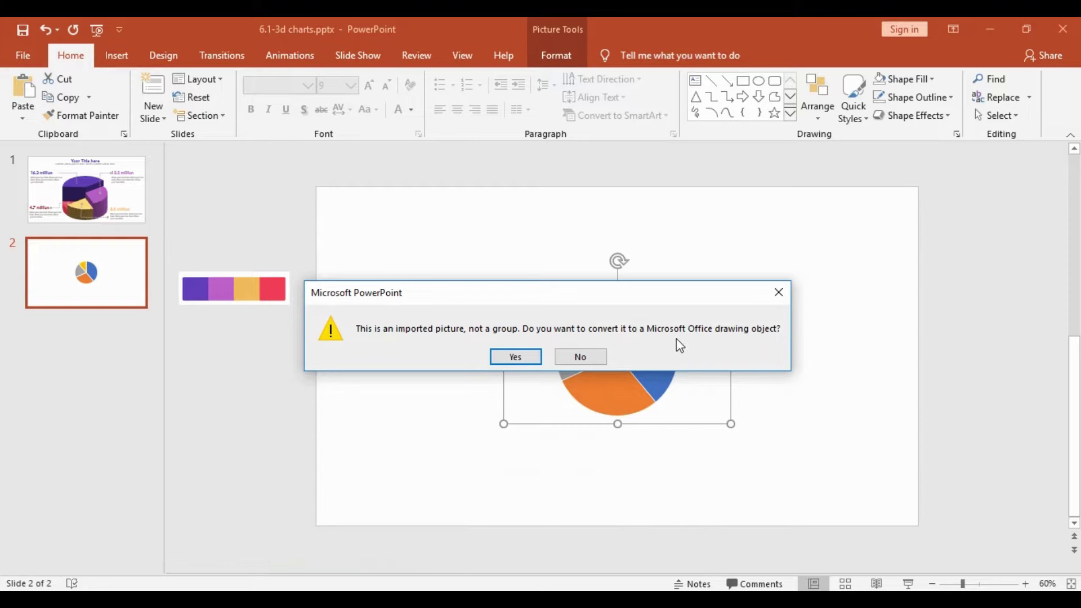
Convert the picture into a drawing object, select the background rectangle, and undo that change
{"action": "left_click", "coordinate": [530, 364]}
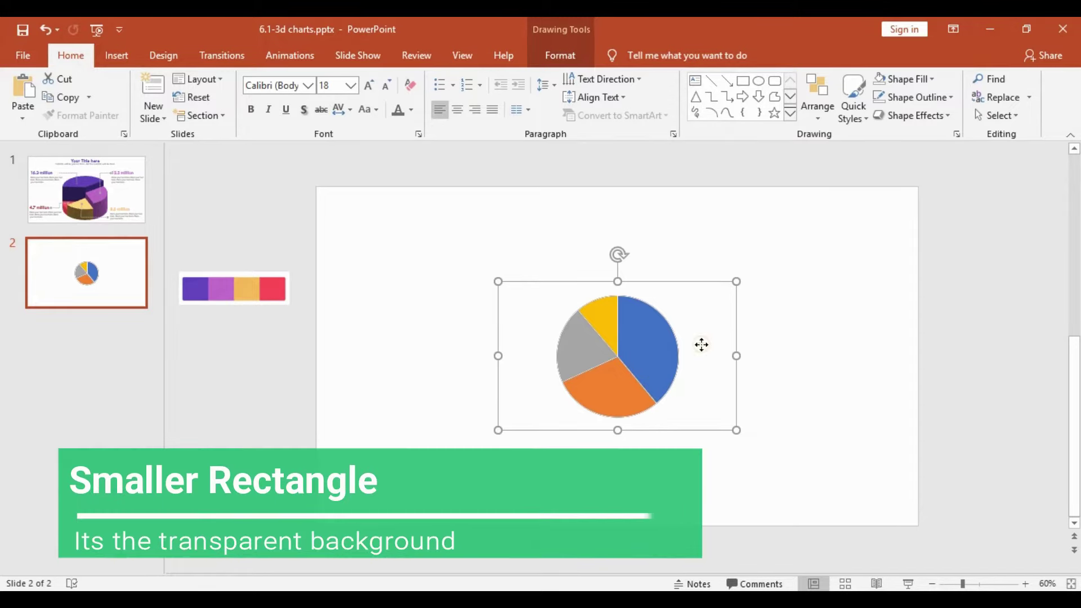
{"action": "left_click", "coordinate": [704, 345]}
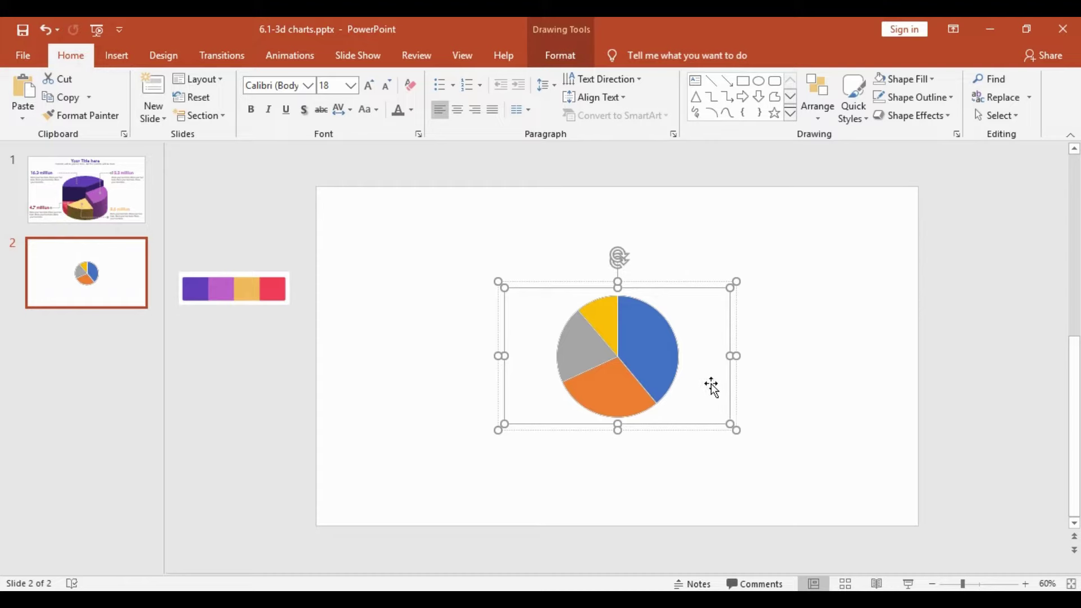
{"action": "key", "text": "ctrl+z"}
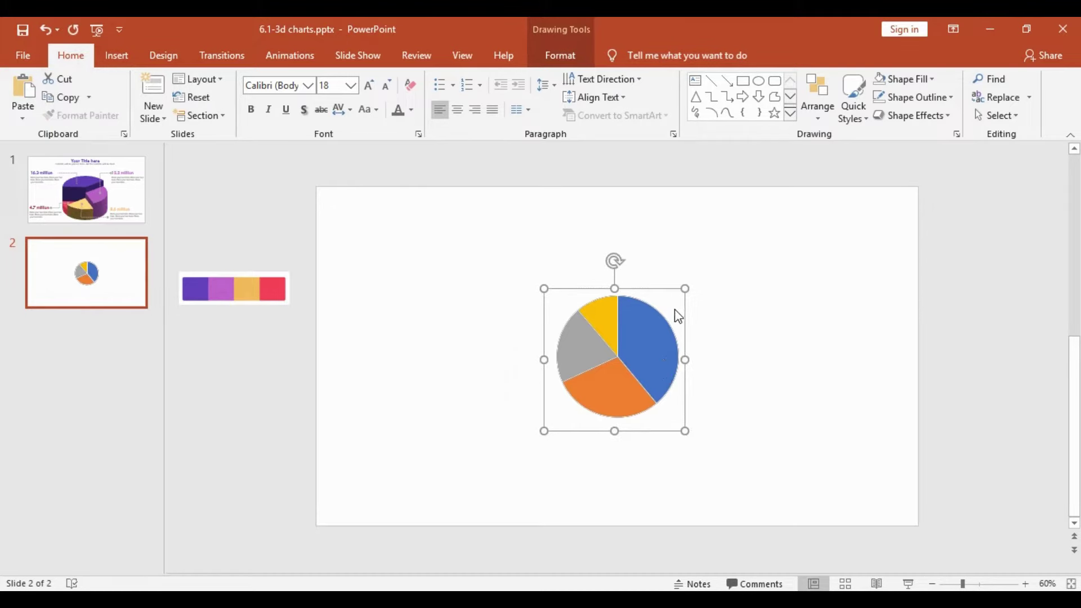
Rotate the pie so the blue slice is across the top, then select the blue slice alone
{"action": "left_click_drag", "start_coordinate": [616, 260], "coordinate": [532, 361]}
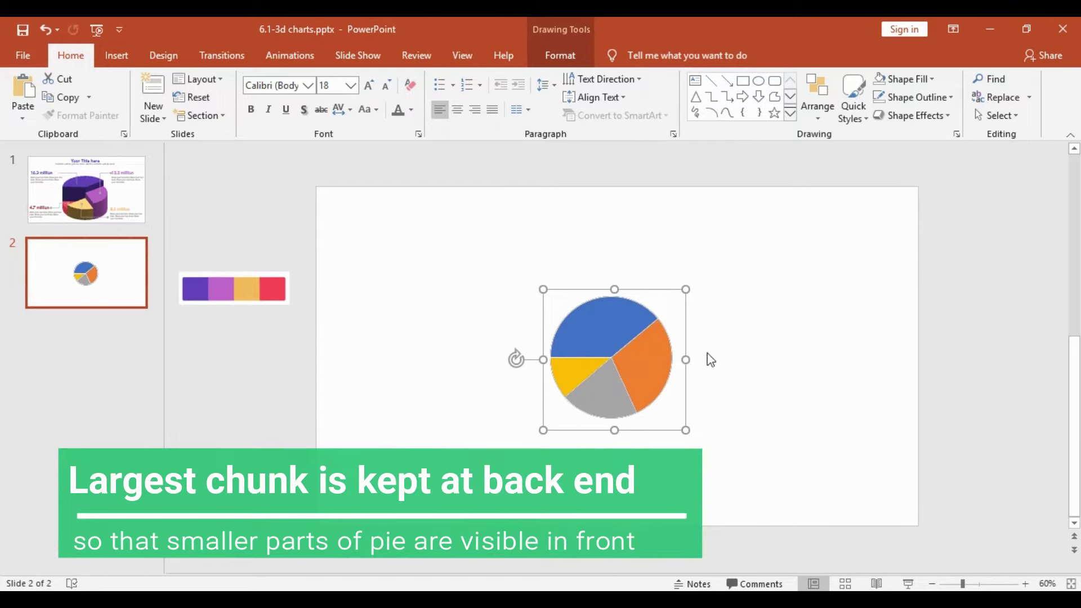
{"action": "left_click", "coordinate": [601, 329]}
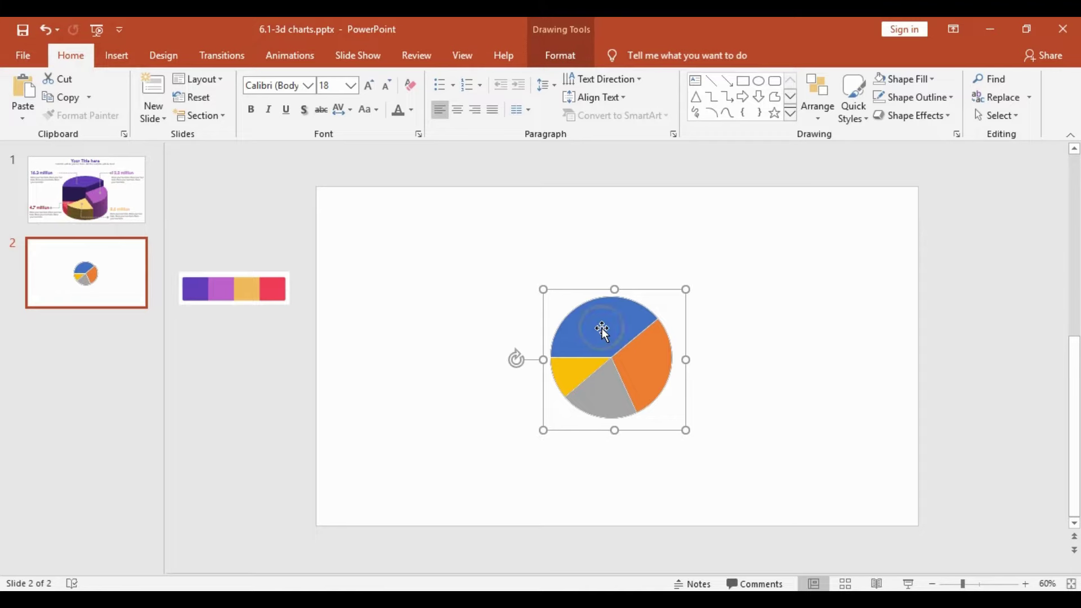
{"action": "left_click", "coordinate": [601, 328]}
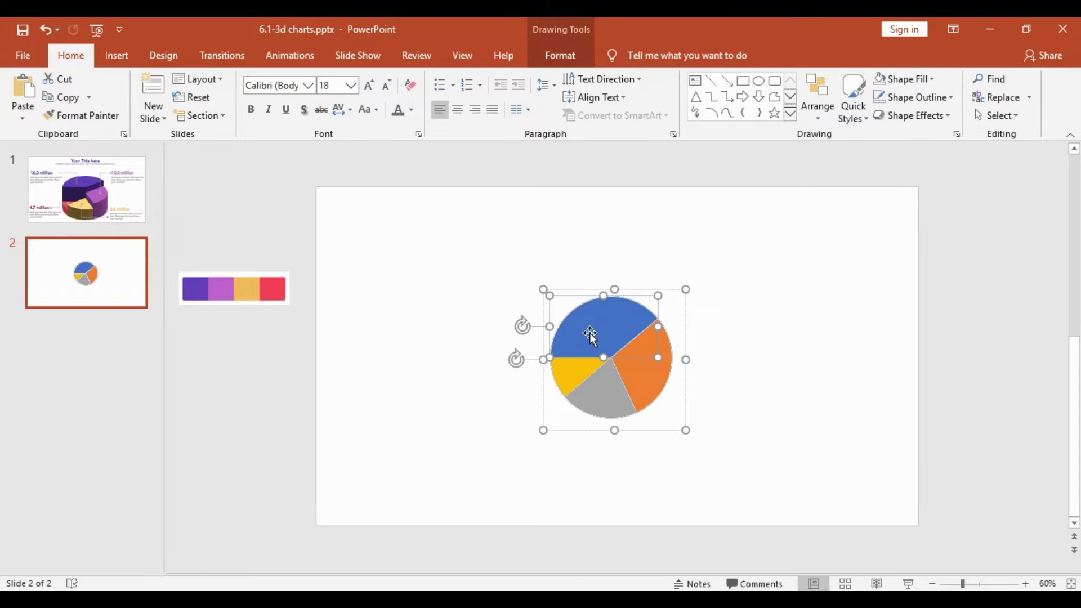
Eyedropper the purple and light purple palette swatches onto the blue and orange slices
{"action": "left_click", "coordinate": [565, 57]}
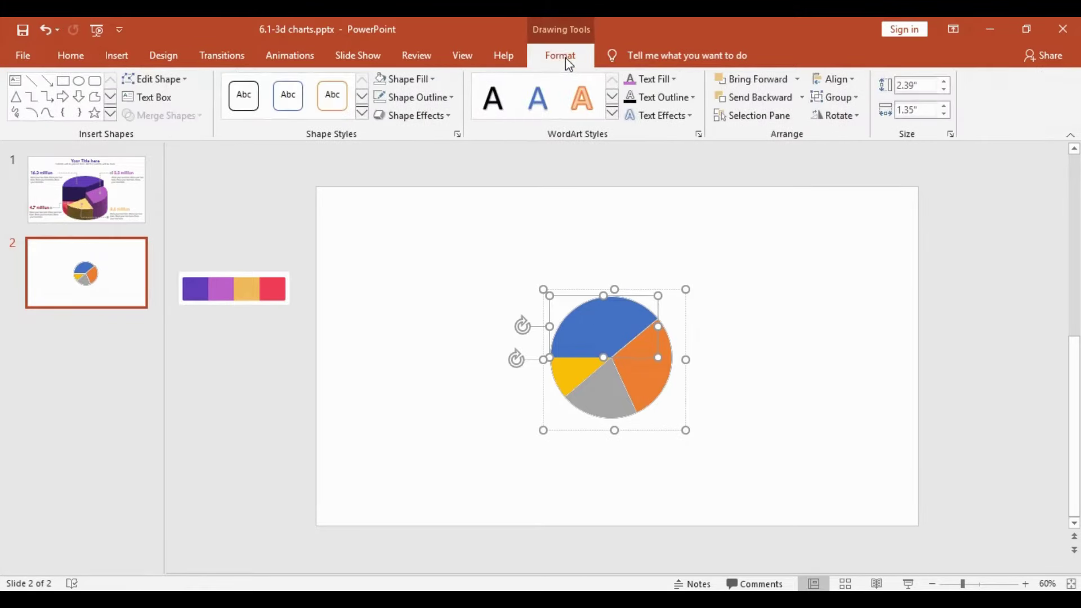
{"action": "left_click", "coordinate": [428, 78]}
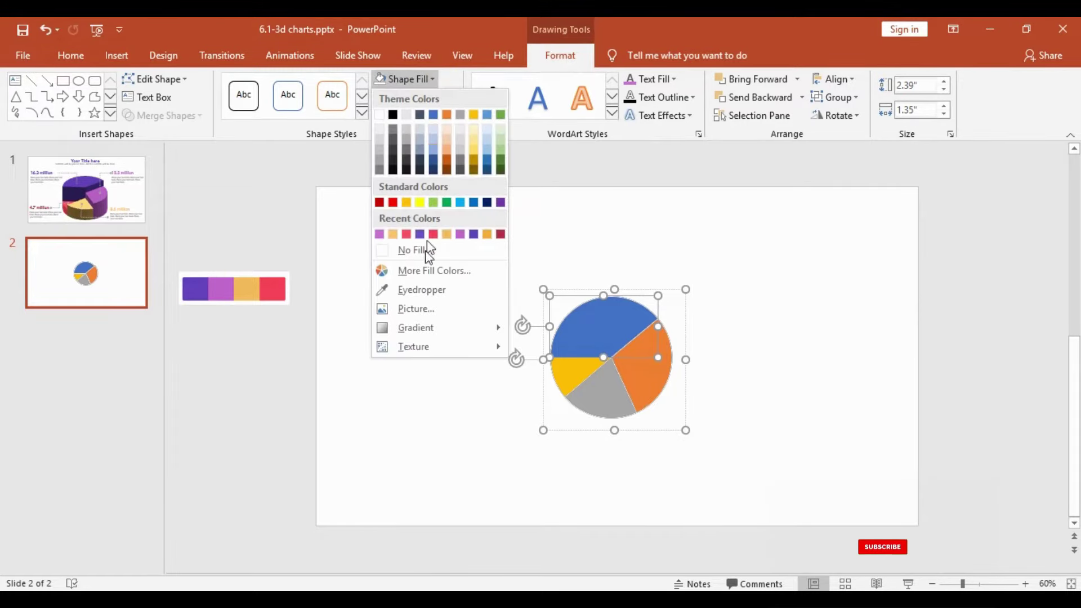
{"action": "left_click", "coordinate": [437, 288]}
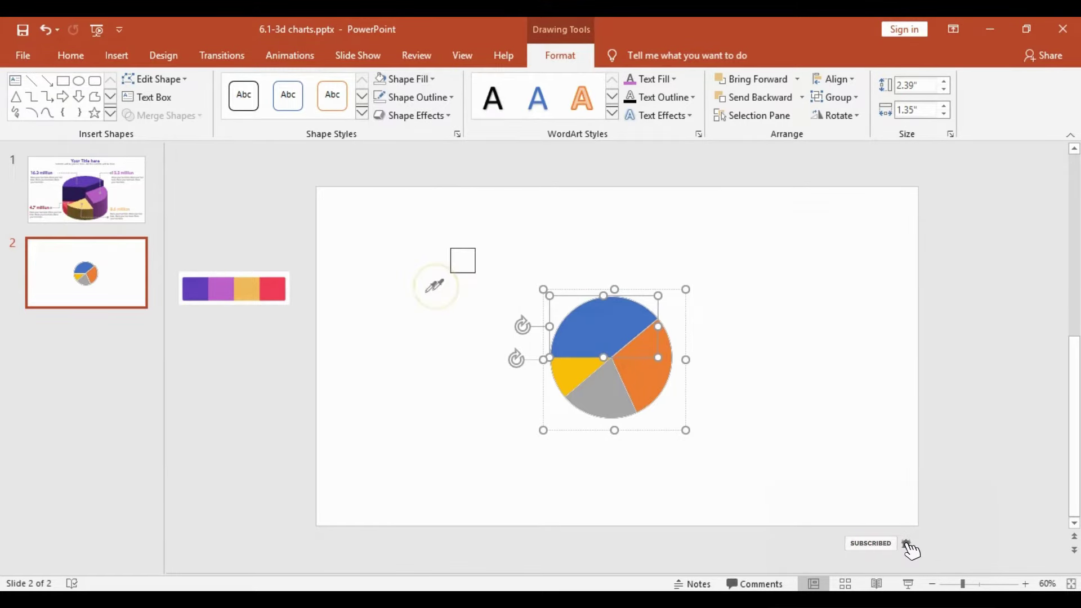
{"action": "left_click", "coordinate": [201, 291]}
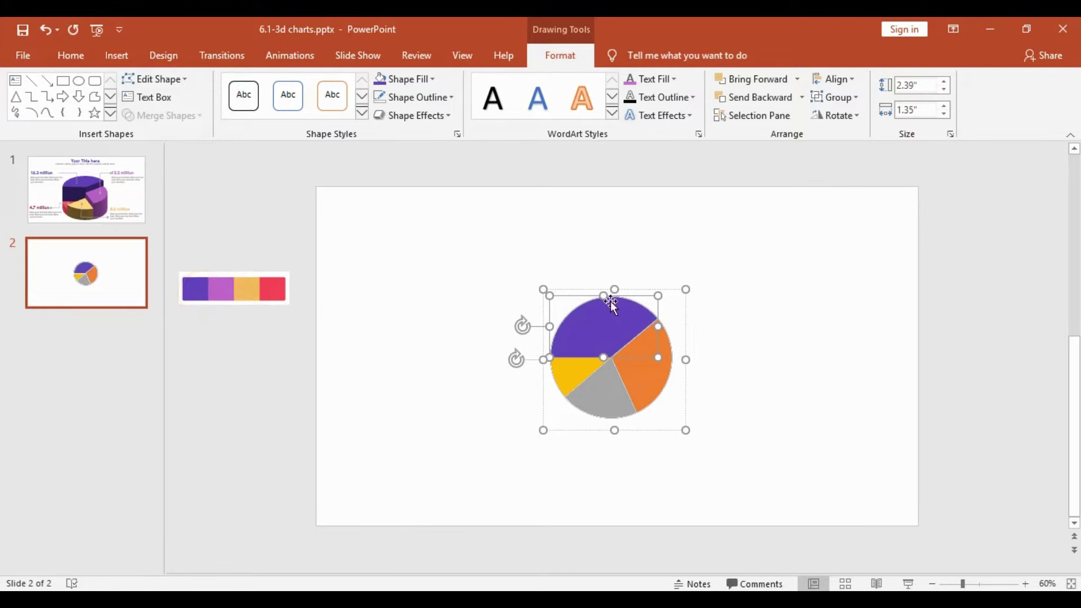
{"action": "left_click", "coordinate": [656, 382]}
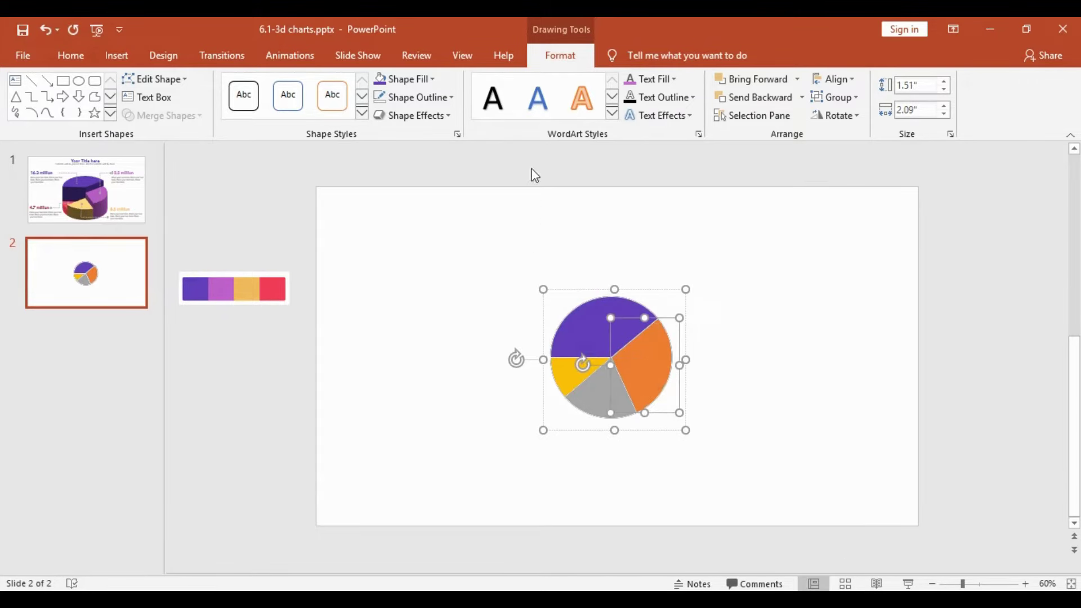
{"action": "left_click", "coordinate": [431, 79]}
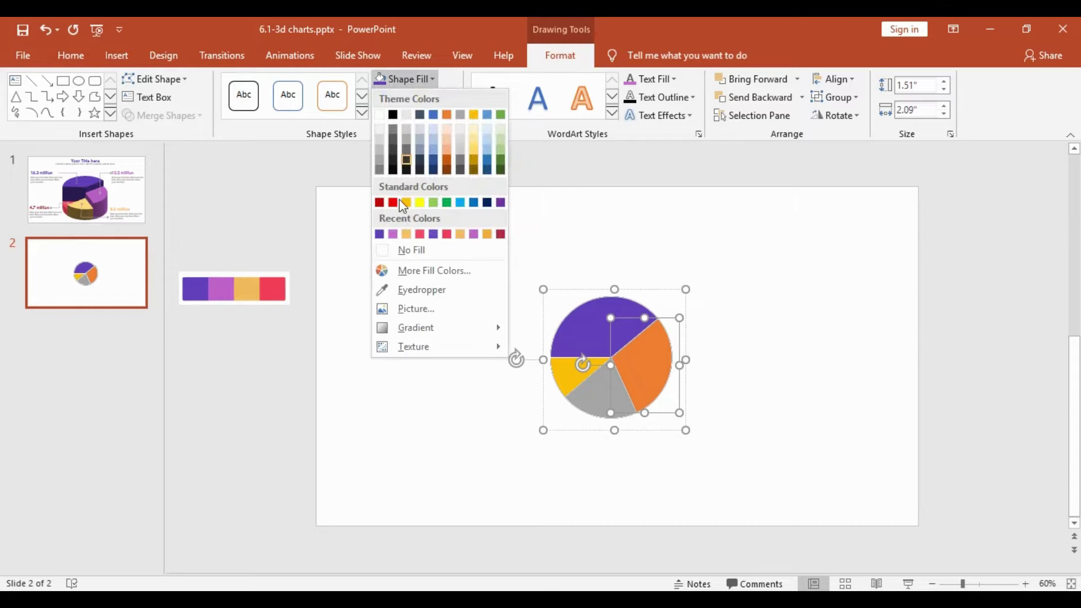
{"action": "left_click", "coordinate": [408, 289]}
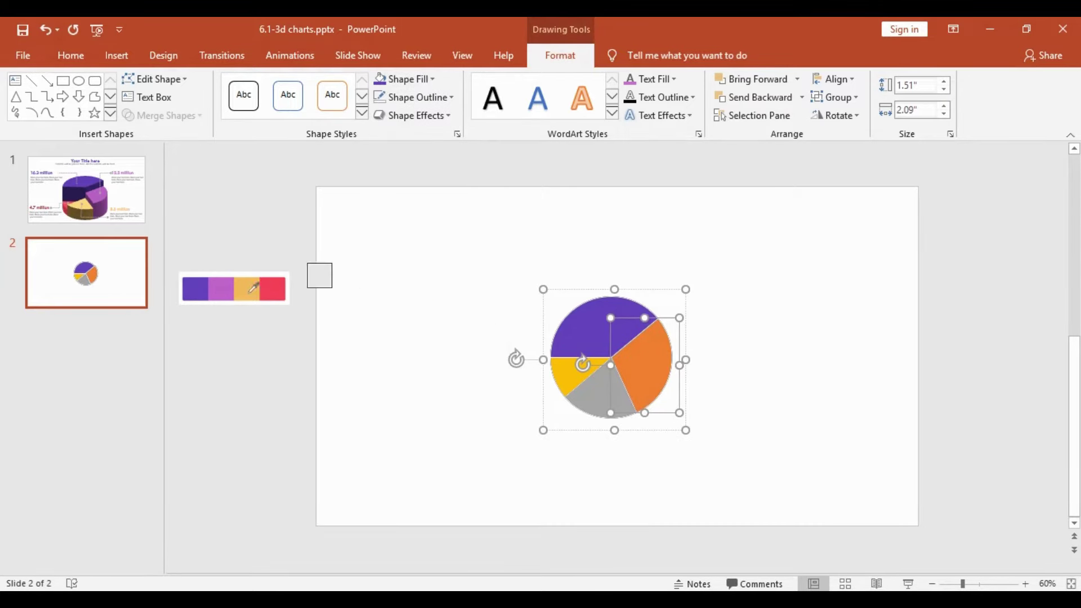
{"action": "left_click", "coordinate": [230, 287]}
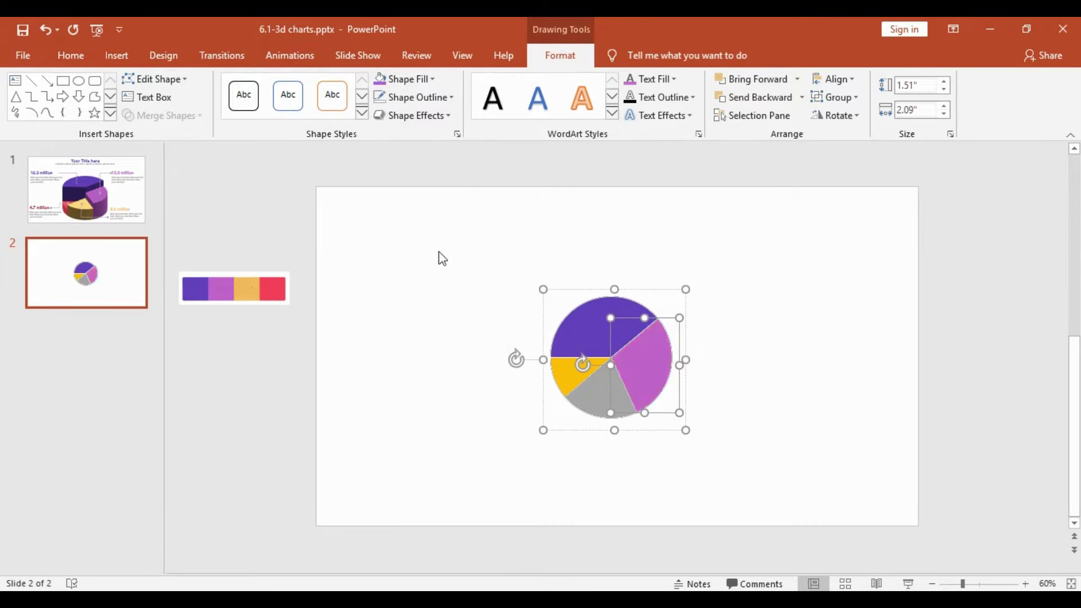
Recolour the grey slice gold and the yellow slice red from the palette, then reselect the pie
{"action": "left_click", "coordinate": [598, 403]}
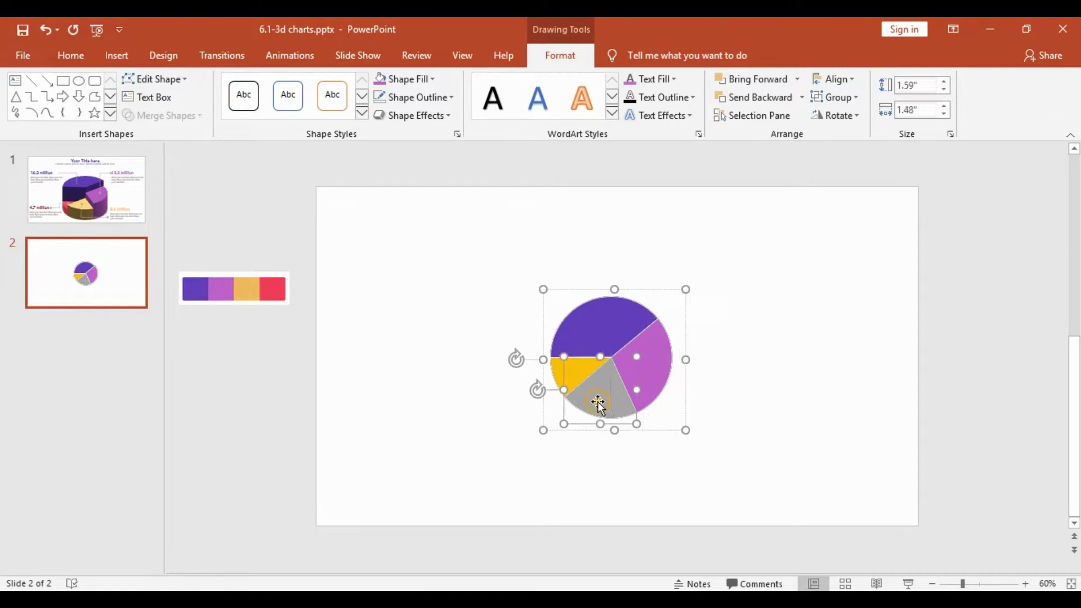
{"action": "left_click", "coordinate": [436, 79]}
{"action": "left_click", "coordinate": [421, 294]}
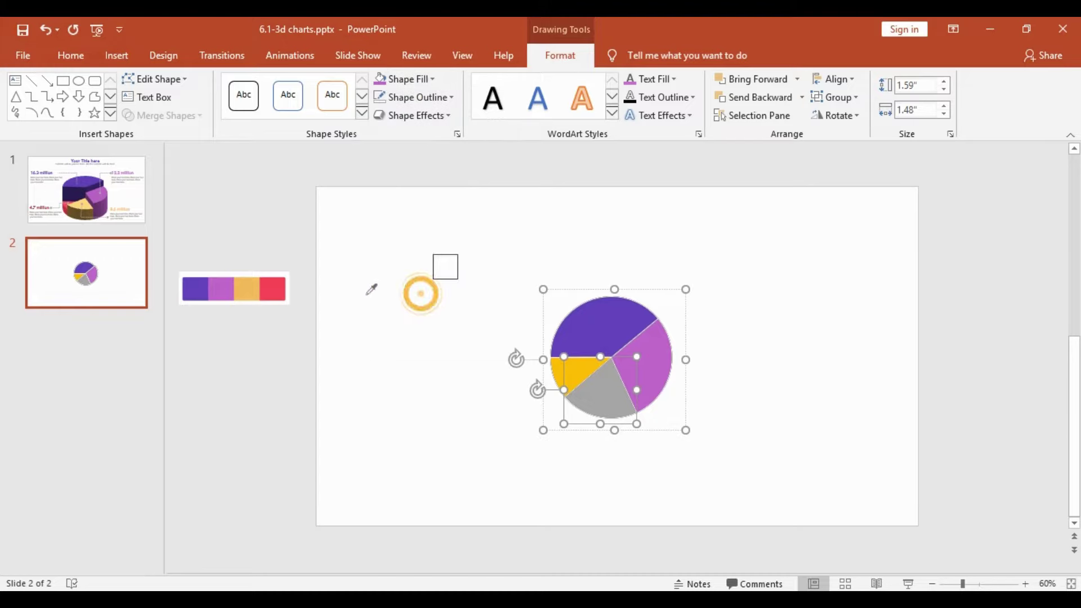
{"action": "left_click", "coordinate": [254, 289]}
{"action": "left_click", "coordinate": [574, 374]}
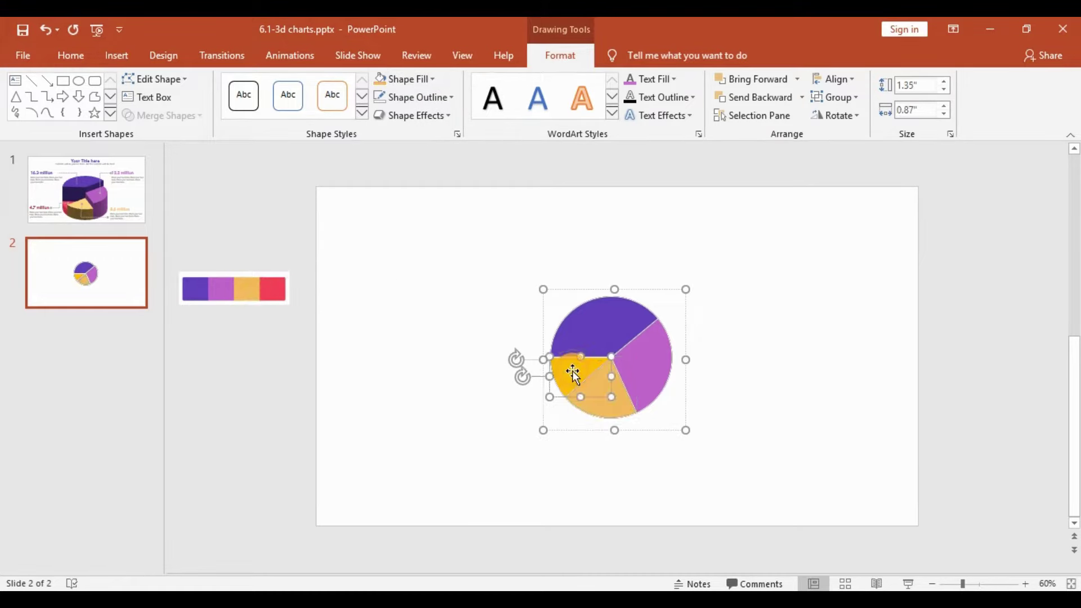
{"action": "left_click", "coordinate": [434, 76]}
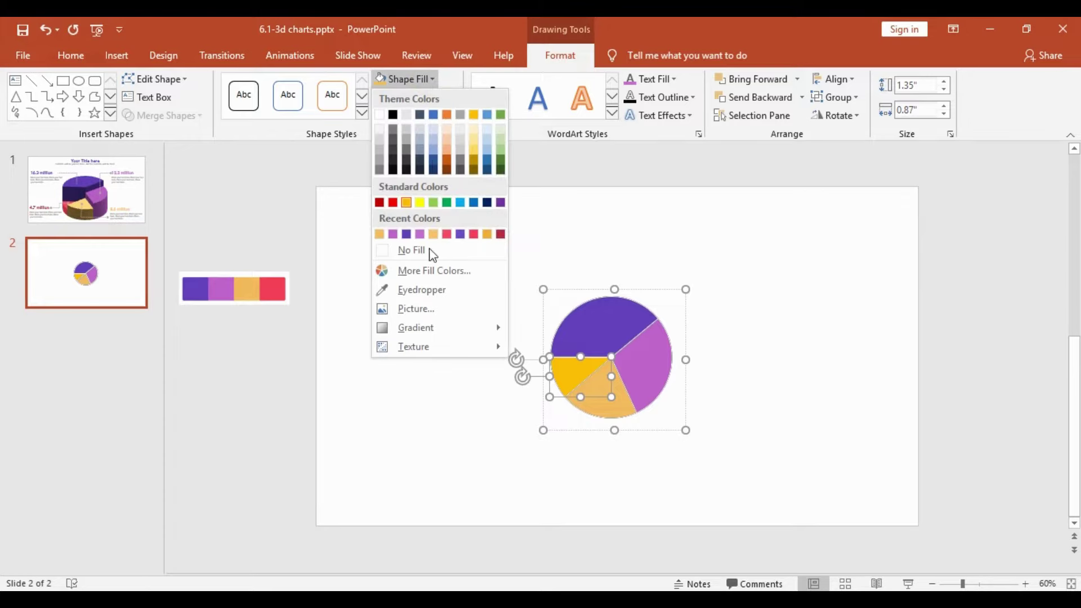
{"action": "left_click", "coordinate": [426, 286]}
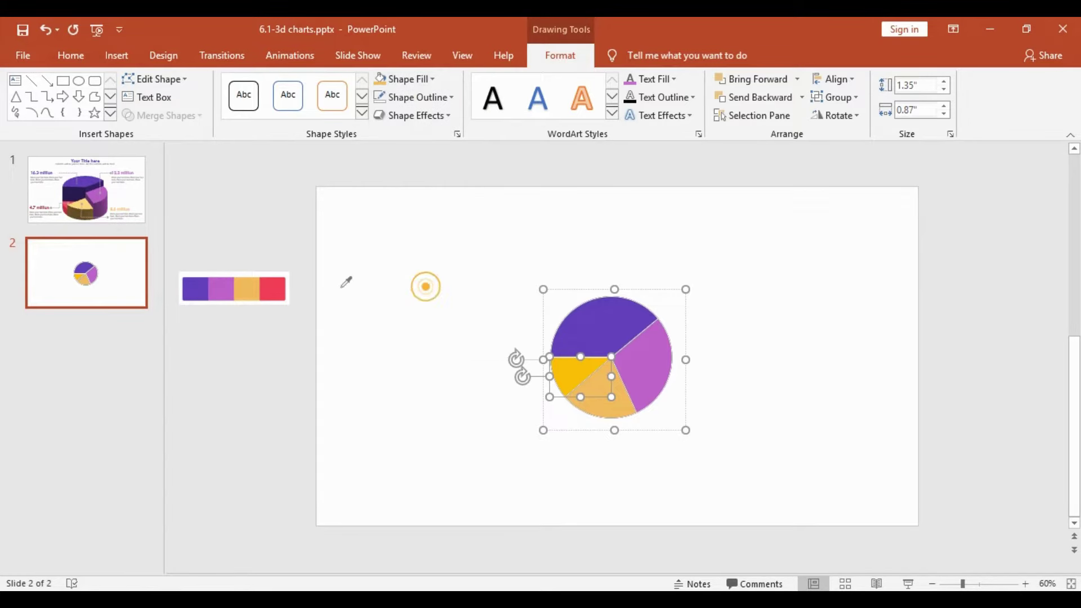
{"action": "left_click", "coordinate": [274, 289]}
{"action": "left_click", "coordinate": [671, 309]}
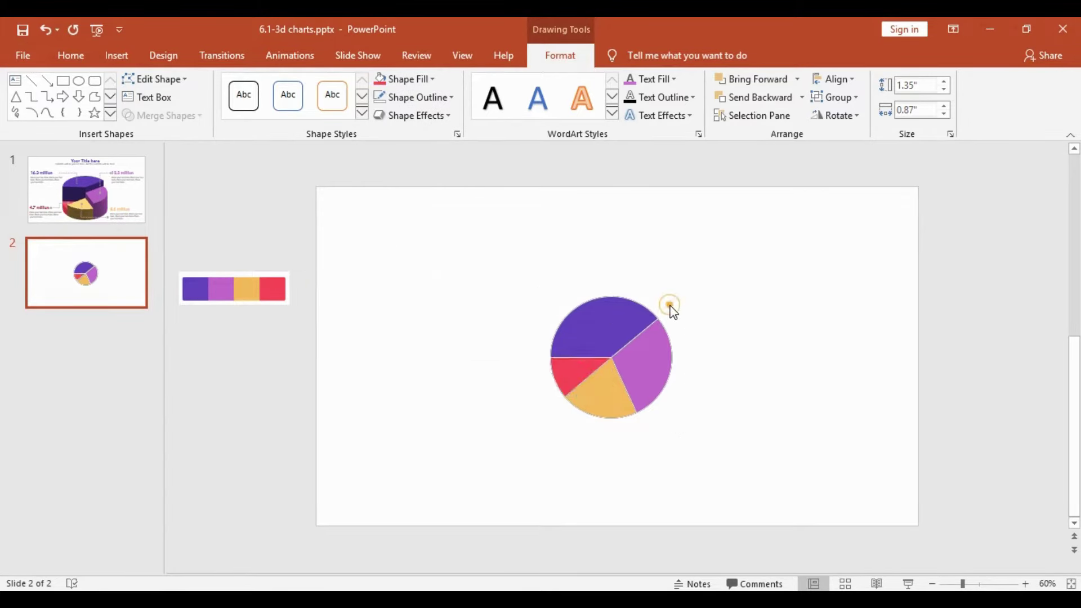
{"action": "left_click", "coordinate": [657, 314]}
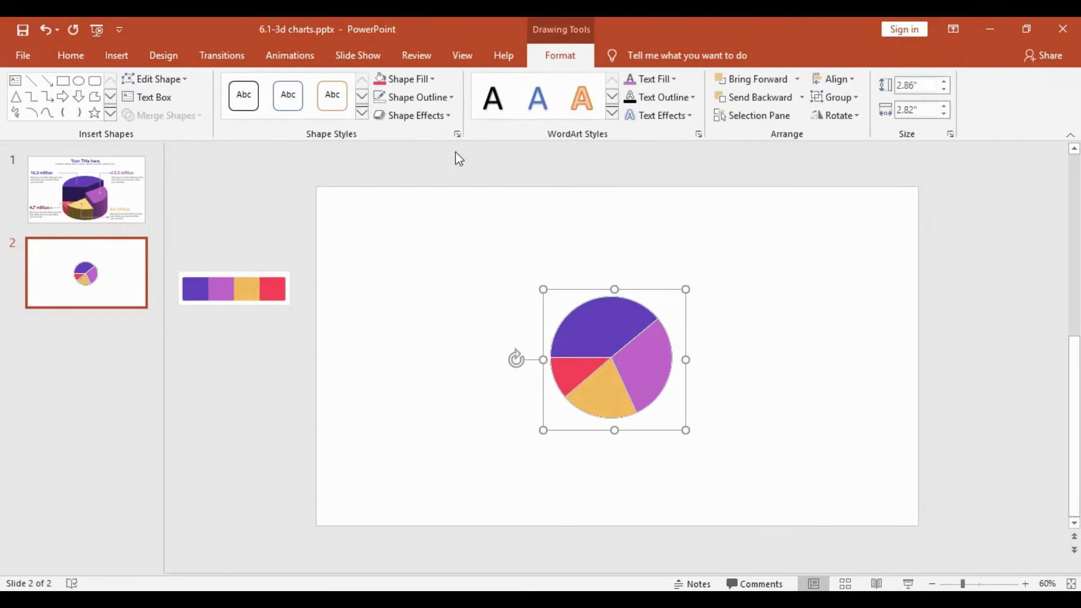
Set the pie's shape outline to No Outline, then reselect the pie
{"action": "left_click", "coordinate": [452, 100]}
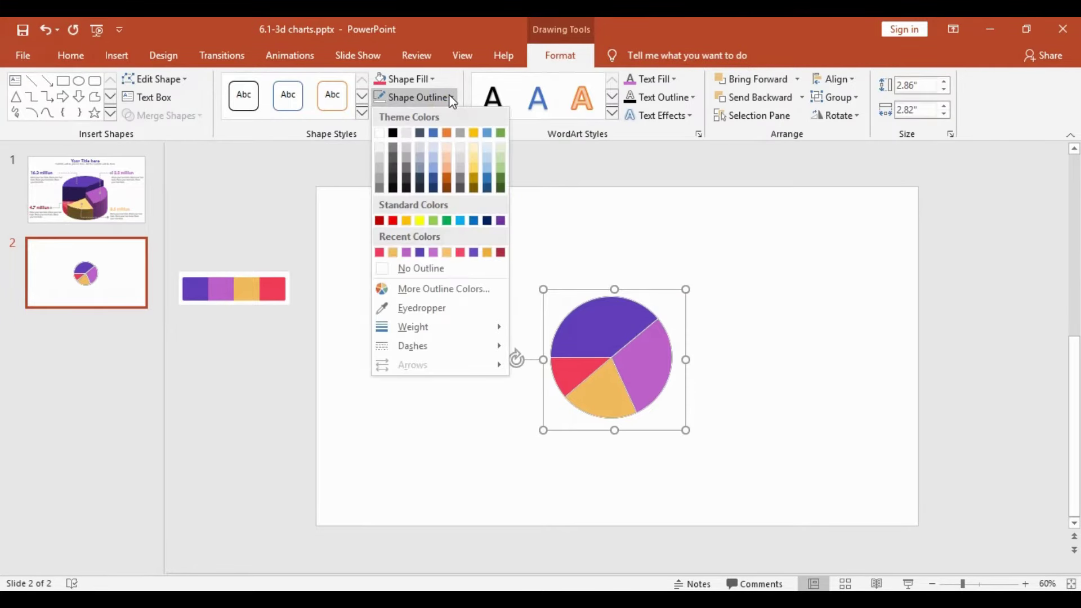
{"action": "left_click", "coordinate": [408, 271]}
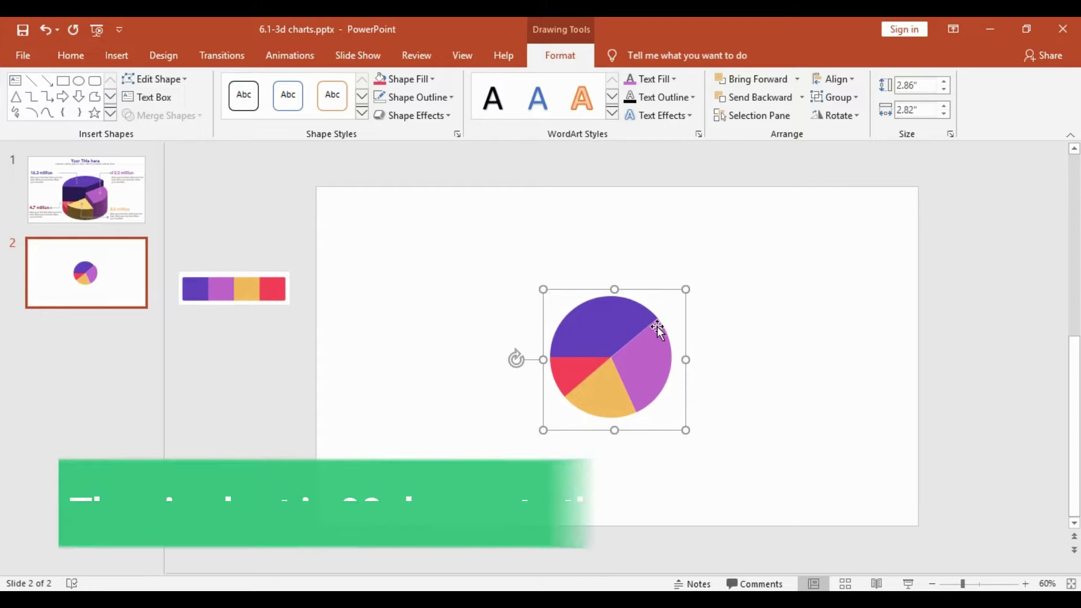
{"action": "left_click", "coordinate": [669, 301]}
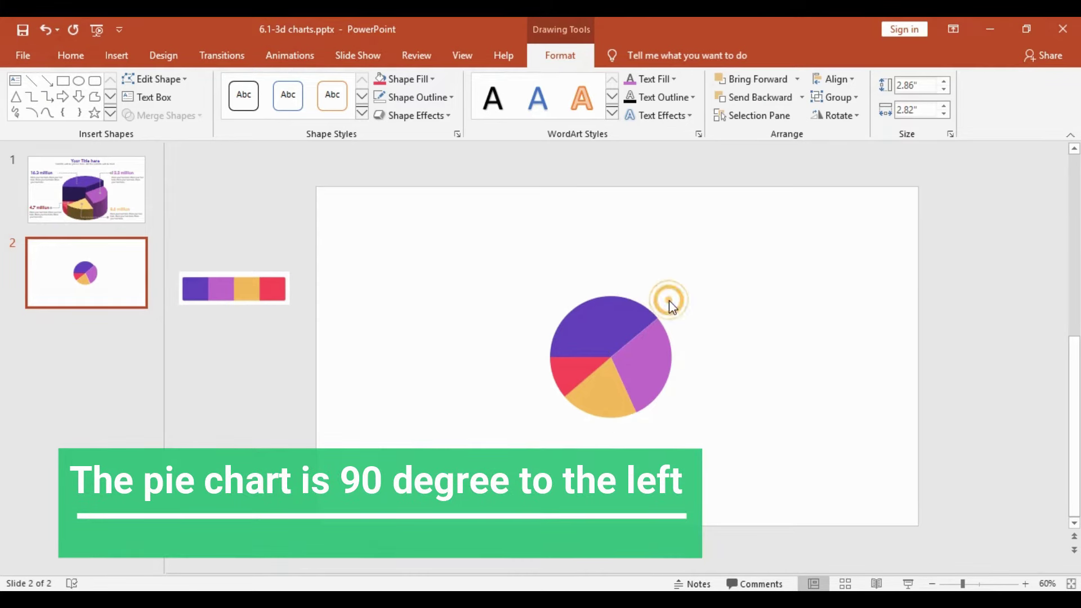
{"action": "left_click", "coordinate": [607, 328]}
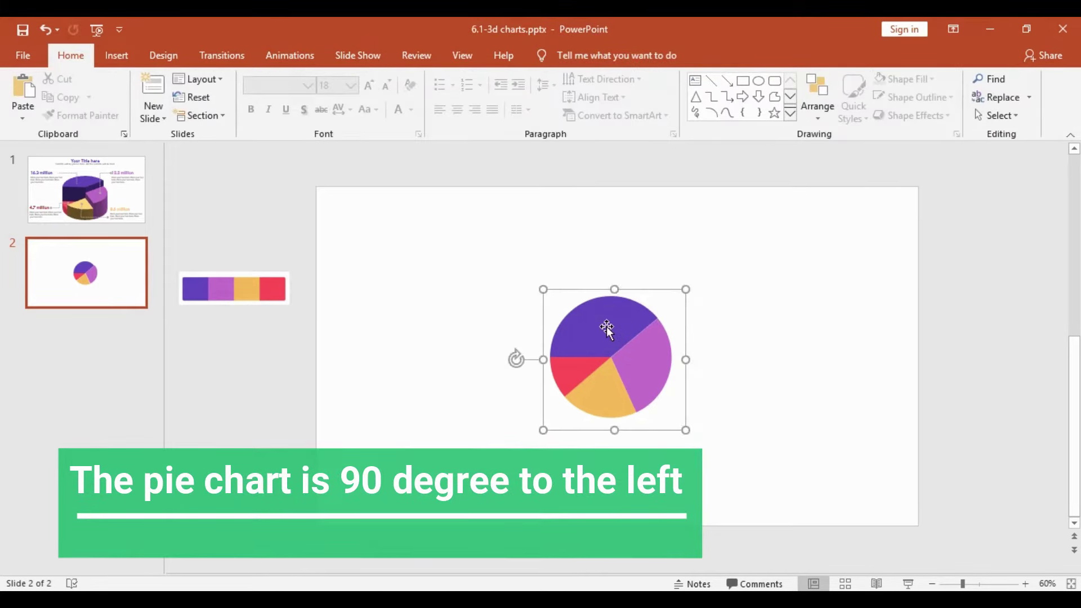
Replace the recoloured pie with an Enhanced Metafile picture paste of it and ungroup it with Ctrl+Shift+G
{"action": "double_click", "coordinate": [606, 326]}
{"action": "key", "text": "Delete"}
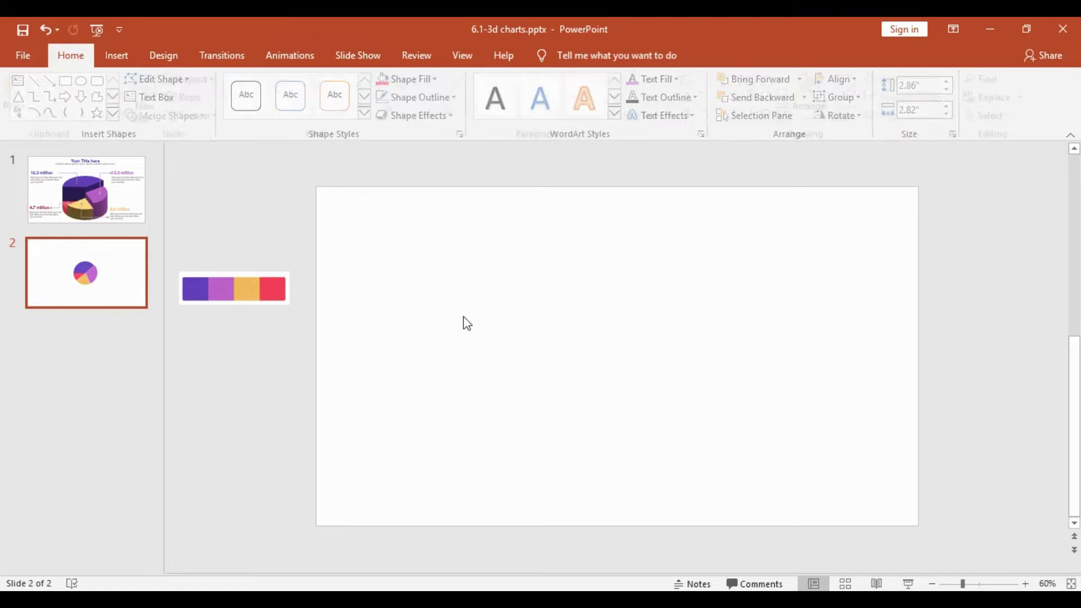
{"action": "left_click", "coordinate": [20, 118]}
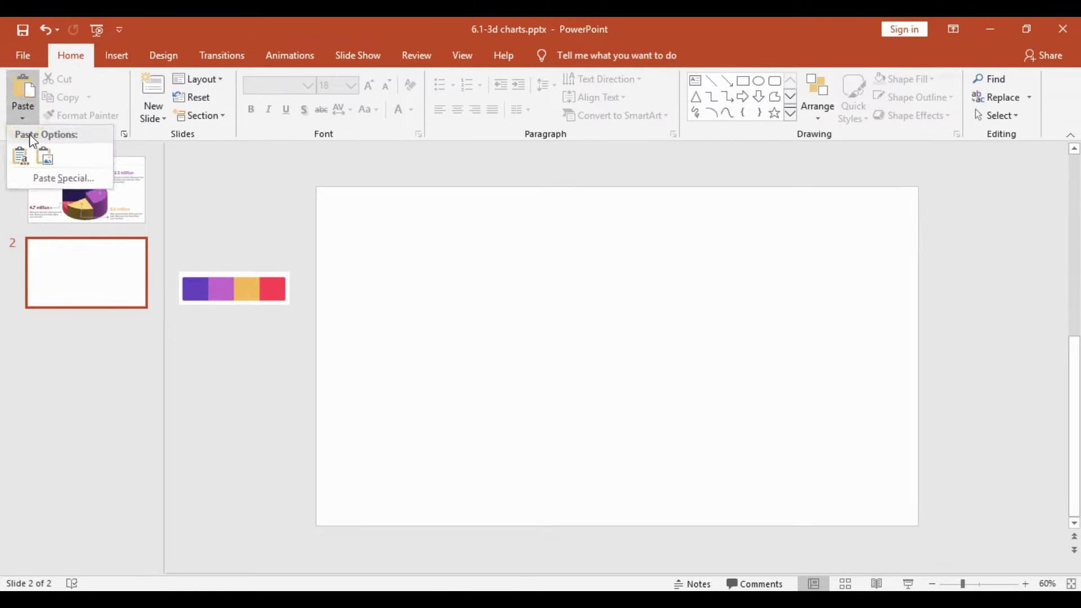
{"action": "left_click", "coordinate": [51, 177]}
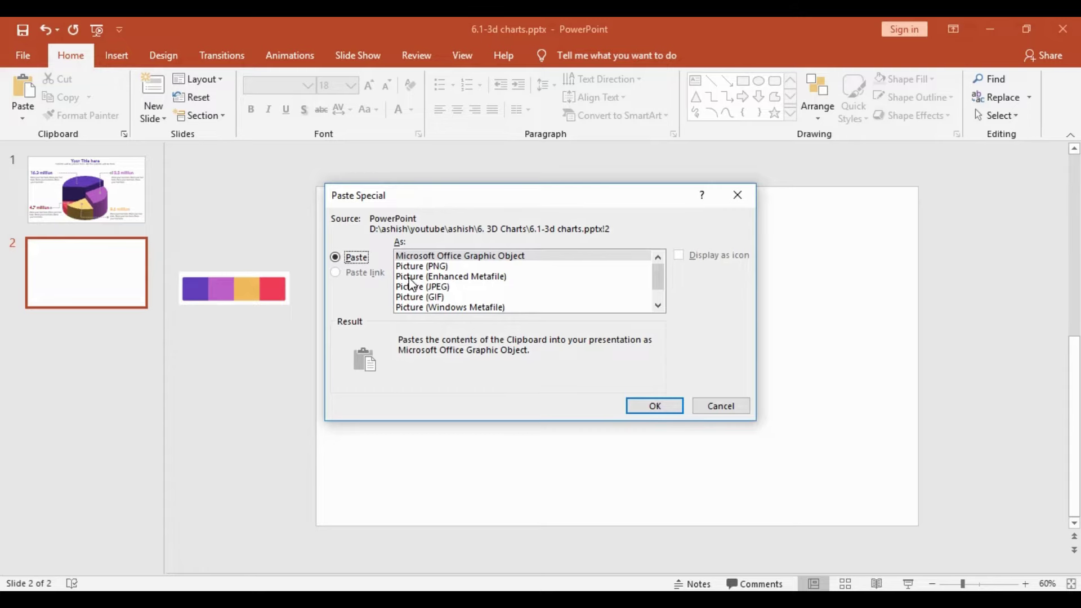
{"action": "left_click", "coordinate": [486, 277]}
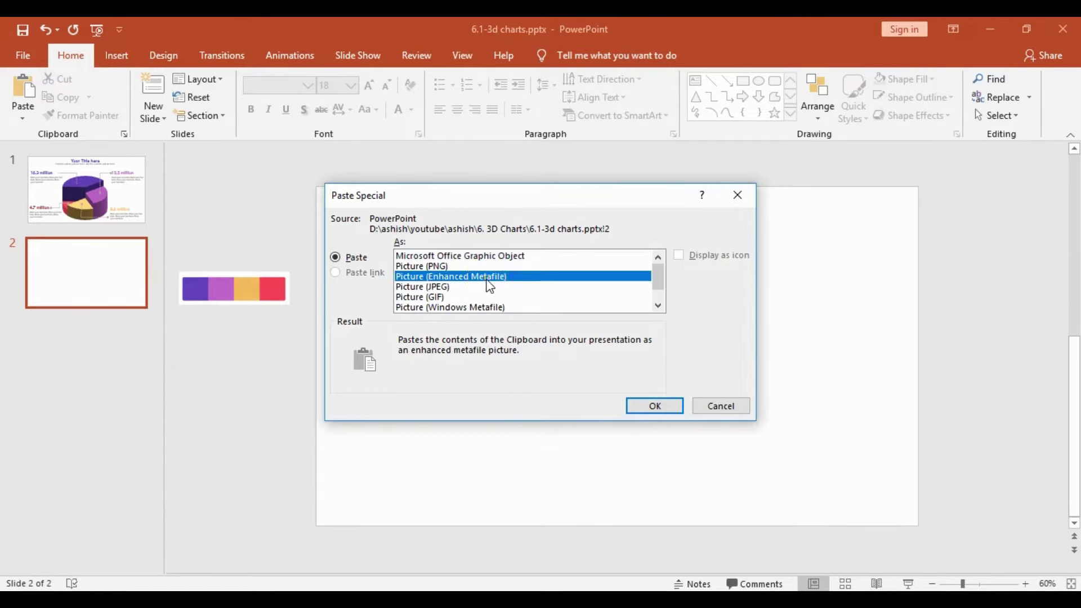
{"action": "left_click", "coordinate": [655, 405]}
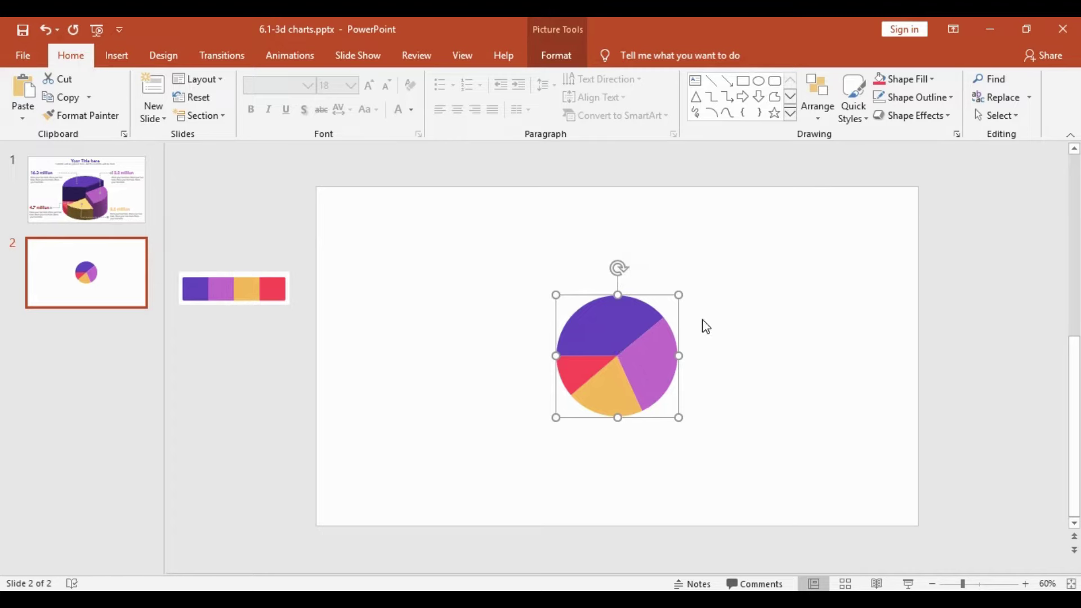
{"action": "key", "text": "ctrl+shift+g"}
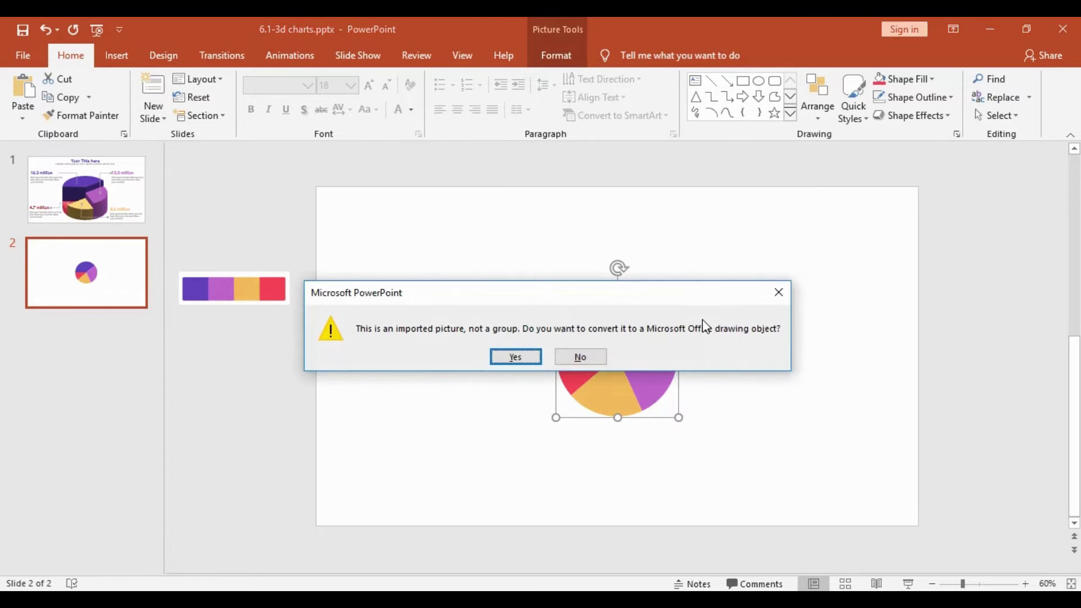
Accept conversion into drawing shapes, test selecting a slice, undo, and reselect the whole pie group
{"action": "left_click", "coordinate": [537, 360]}
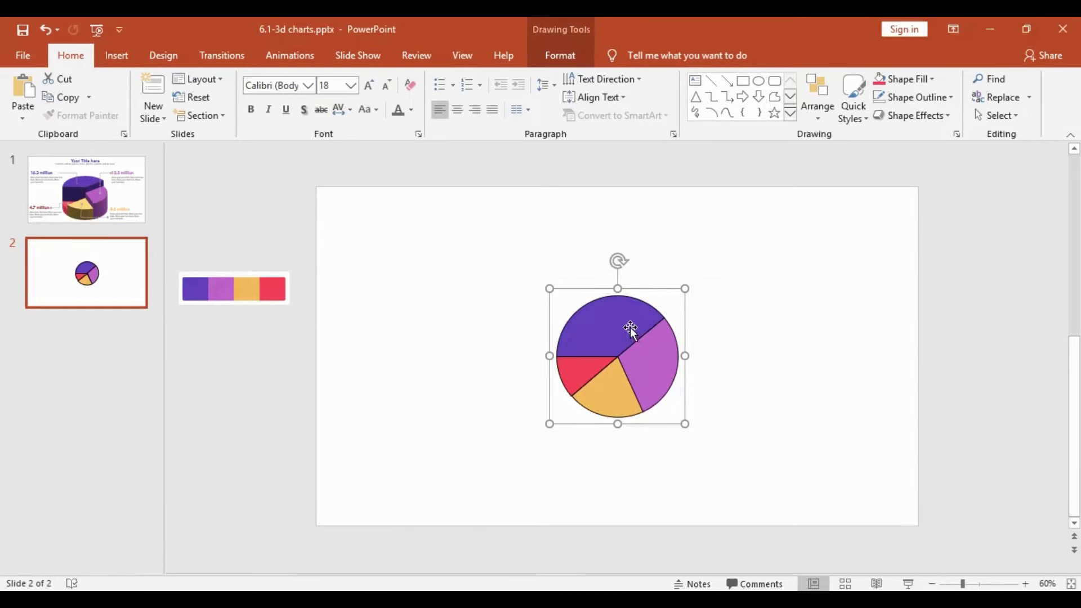
{"action": "left_click", "coordinate": [675, 313]}
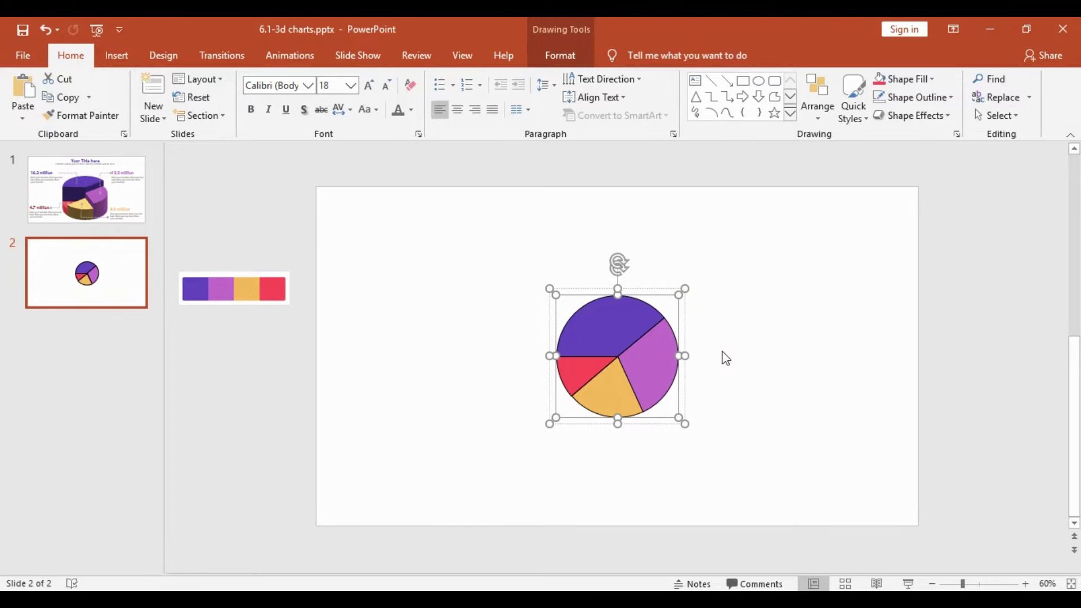
{"action": "key", "text": "ctrl+z"}
{"action": "left_click", "coordinate": [616, 333]}
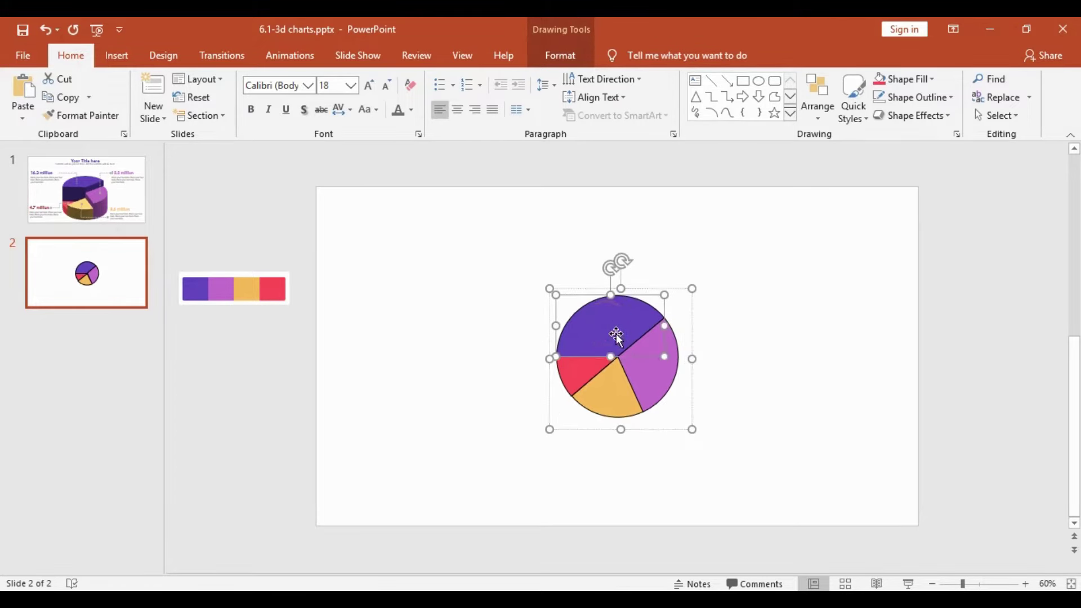
{"action": "left_click", "coordinate": [684, 314]}
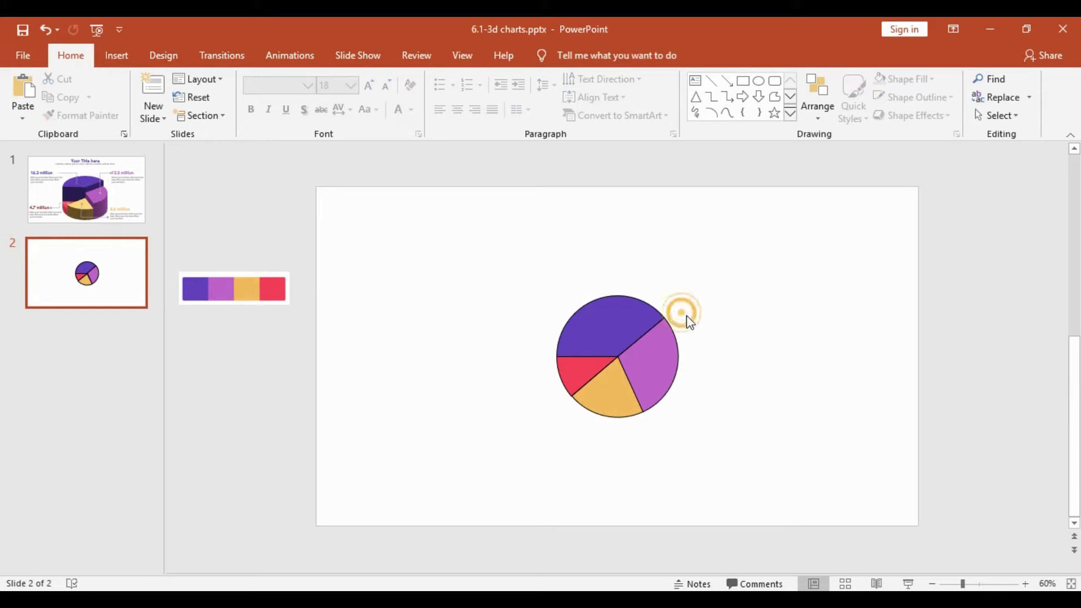
{"action": "left_click", "coordinate": [626, 307]}
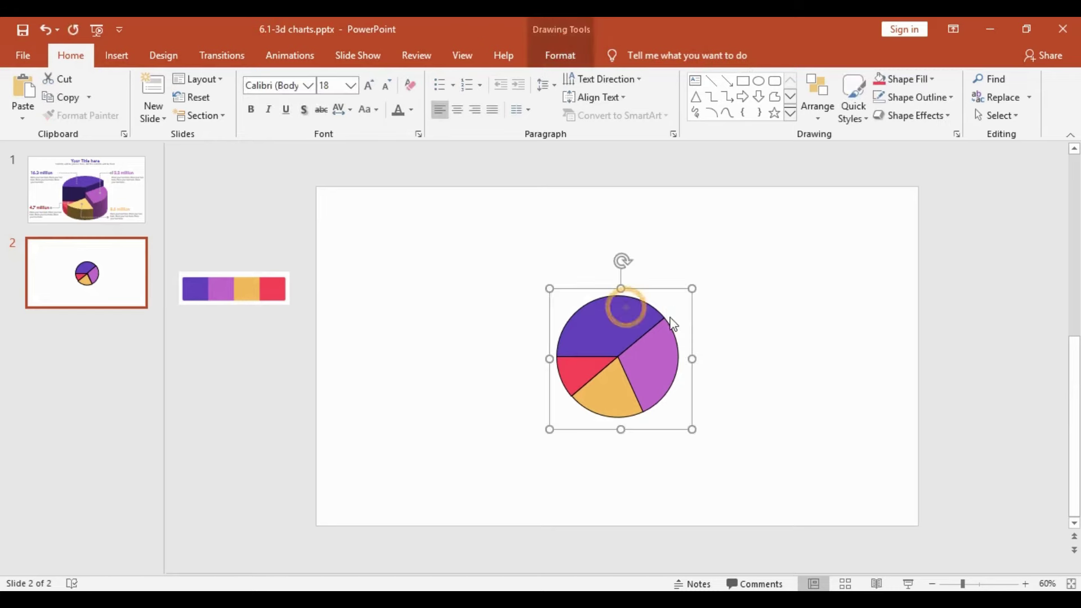
Remove the pie's thin outline and enlarge it to about 4.35" by 4.4"
{"action": "left_click", "coordinate": [559, 55]}
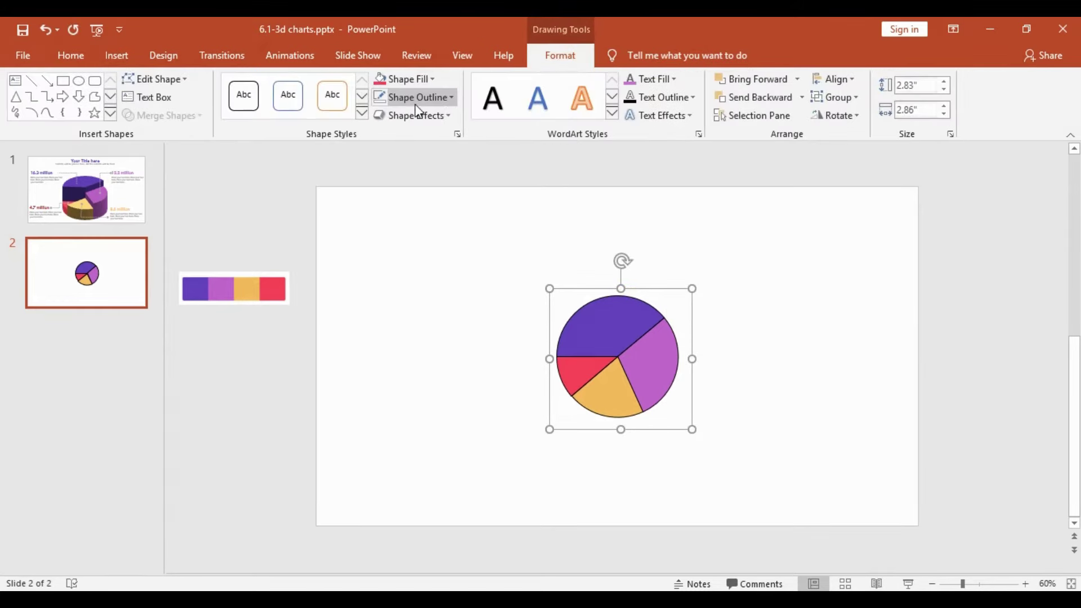
{"action": "left_click", "coordinate": [452, 104]}
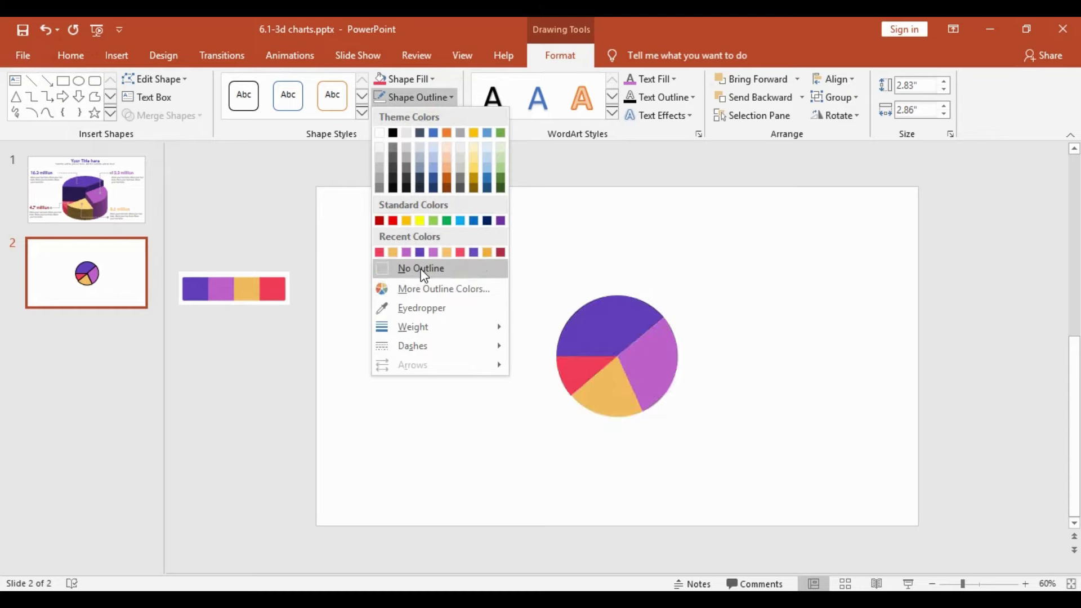
{"action": "left_click", "coordinate": [422, 269]}
{"action": "left_click_drag", "start_coordinate": [694, 288], "coordinate": [742, 240]}
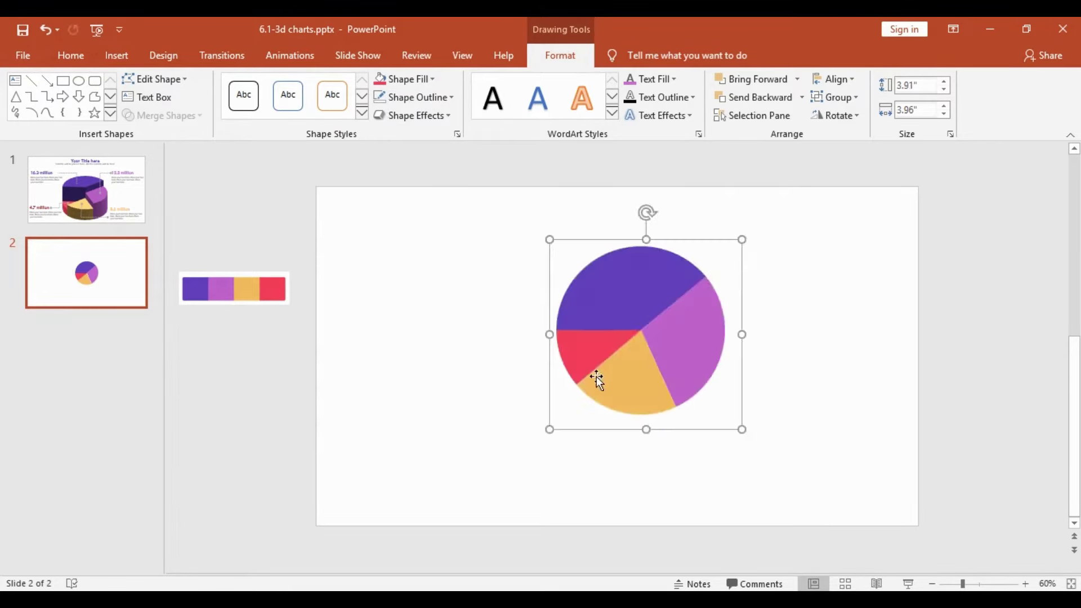
{"action": "left_click_drag", "start_coordinate": [550, 429], "coordinate": [529, 449]}
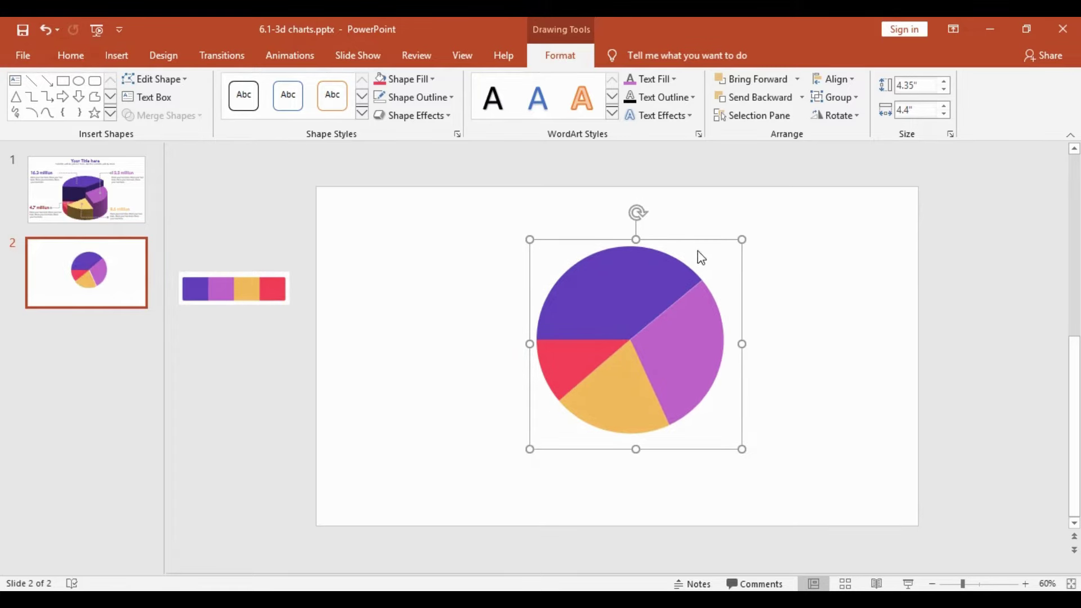
Open the pie's Format Shape pane to its Effects 3-D Format settings
{"action": "right_click", "coordinate": [717, 416]}
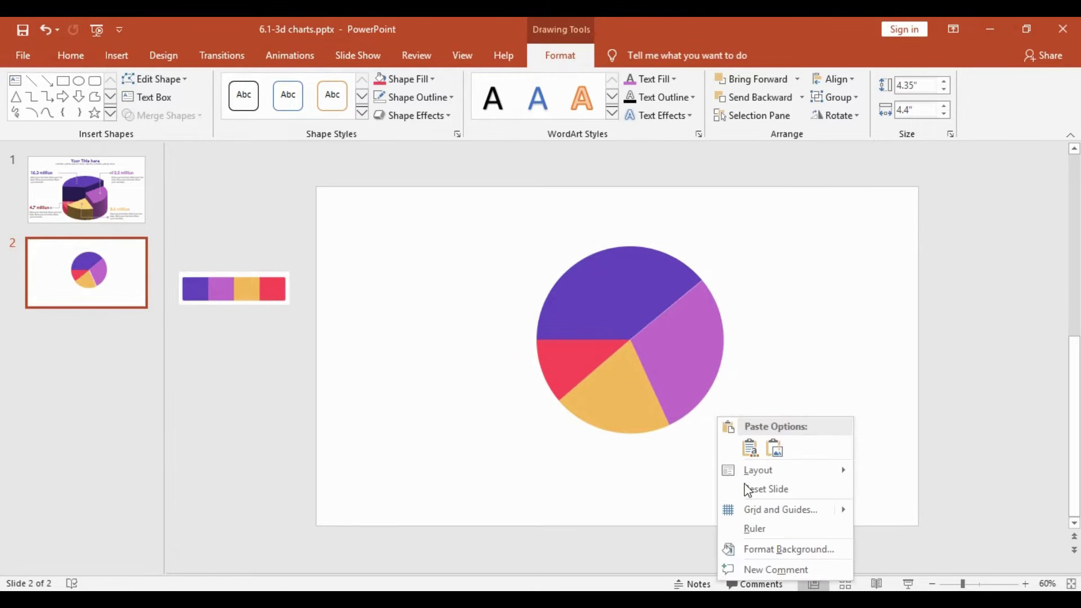
{"action": "left_click", "coordinate": [680, 388]}
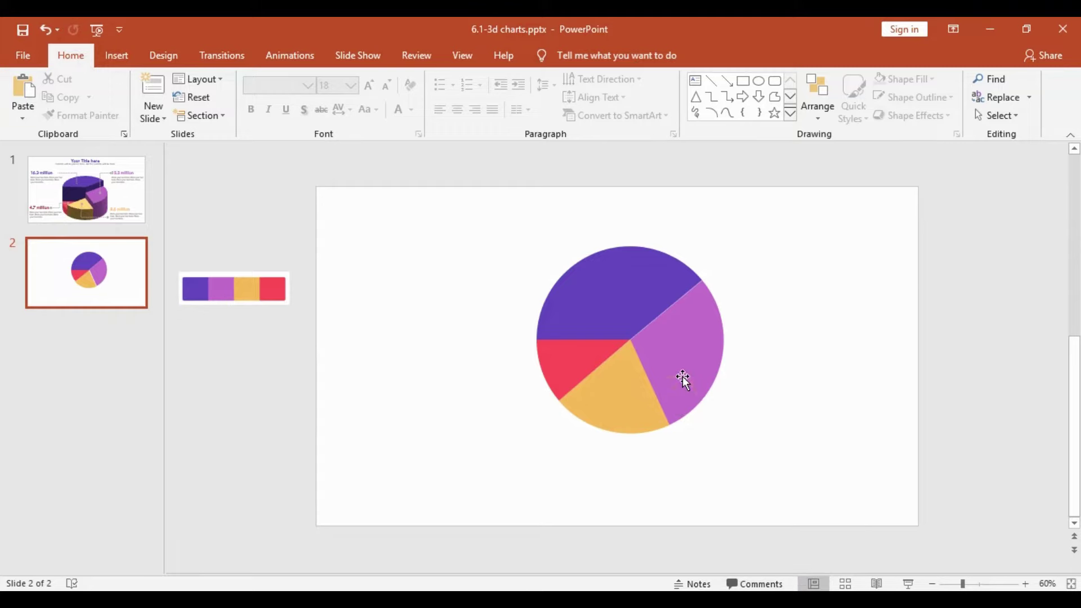
{"action": "left_click", "coordinate": [683, 376]}
{"action": "right_click", "coordinate": [682, 375]}
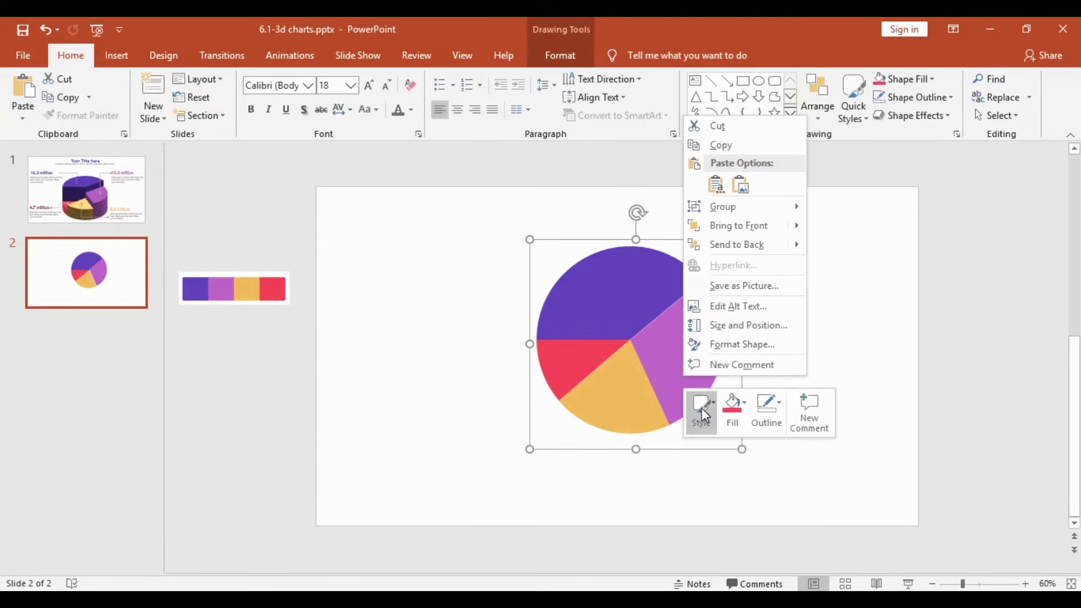
{"action": "left_click", "coordinate": [730, 346]}
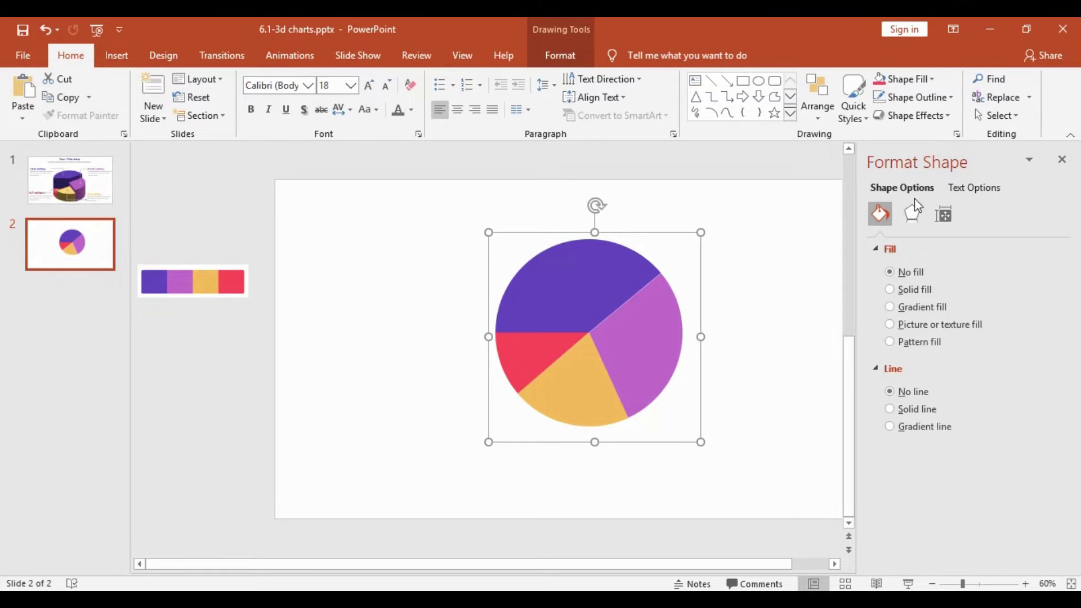
{"action": "left_click", "coordinate": [914, 218]}
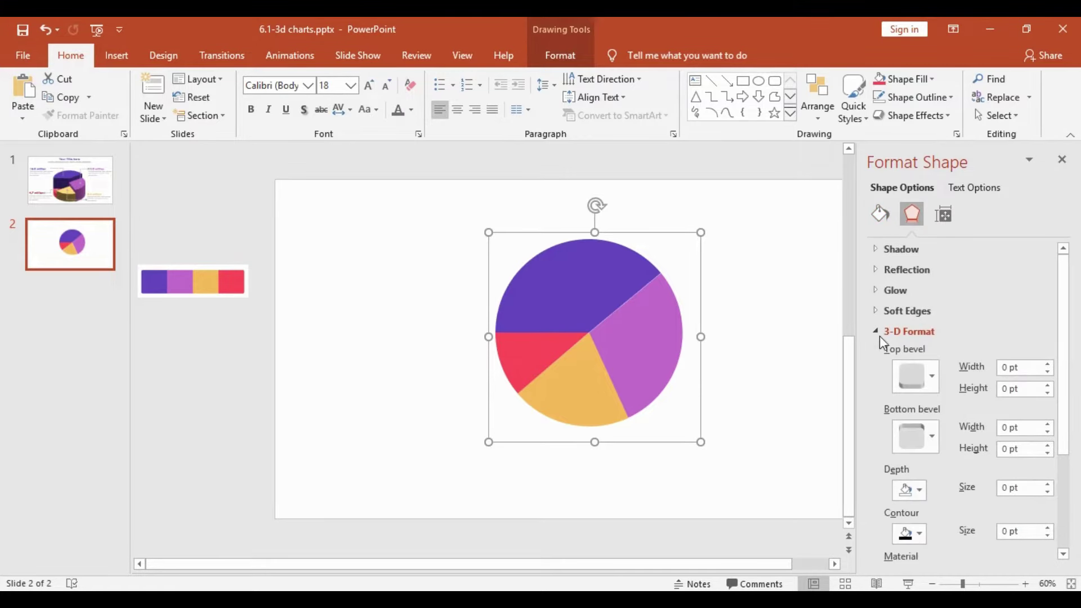
{"action": "left_click", "coordinate": [879, 331]}
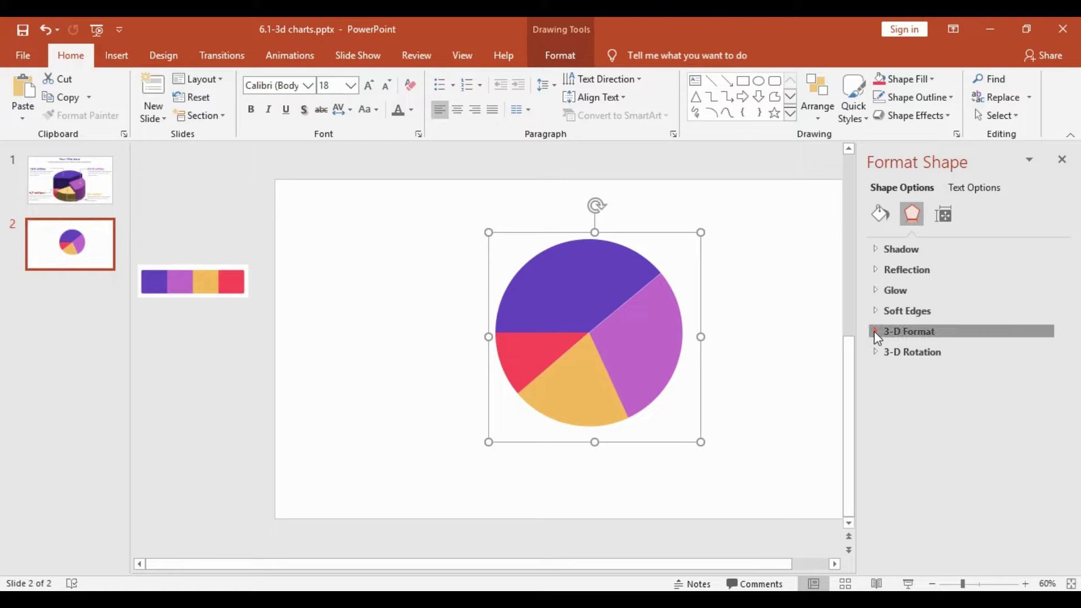
{"action": "left_click", "coordinate": [877, 333]}
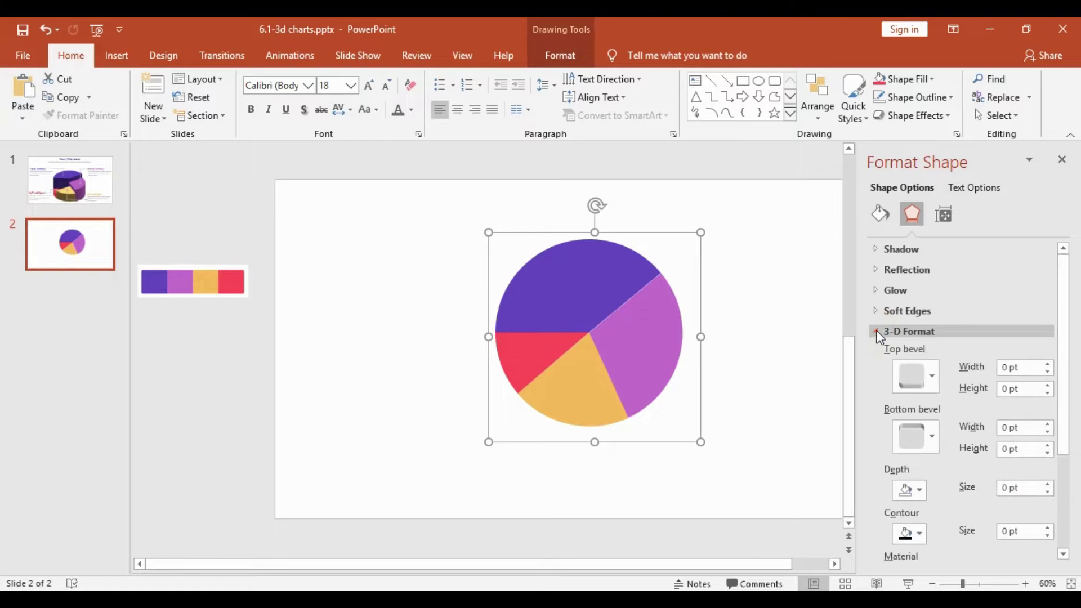
Set the top bevel height to 200 pt and its width to 0 pt
{"action": "left_click", "coordinate": [1008, 390]}
{"action": "key", "text": "BackSpace"}
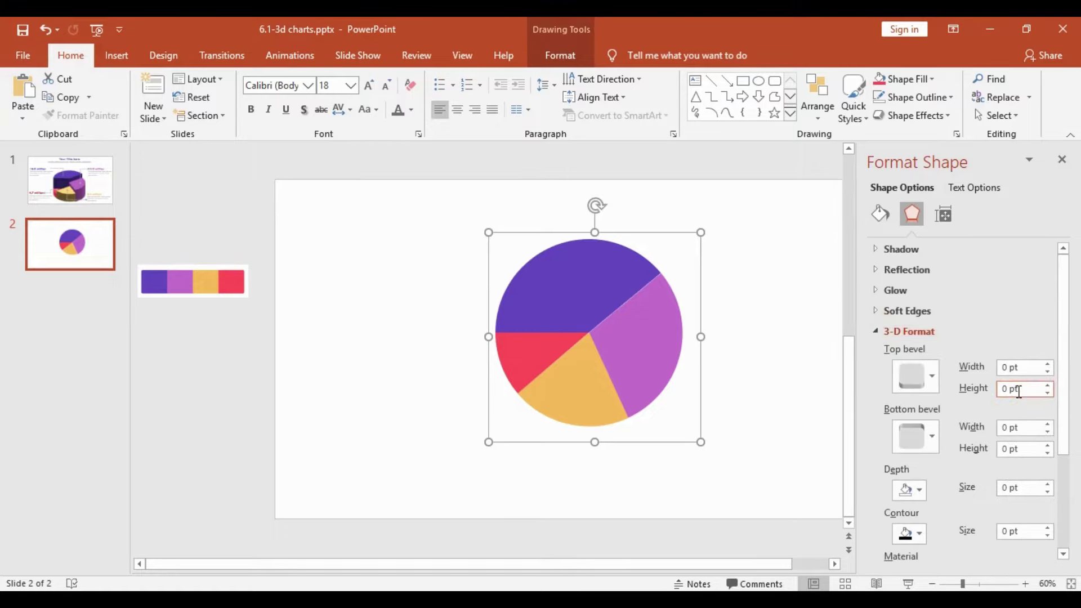
{"action": "type", "text": "200"}
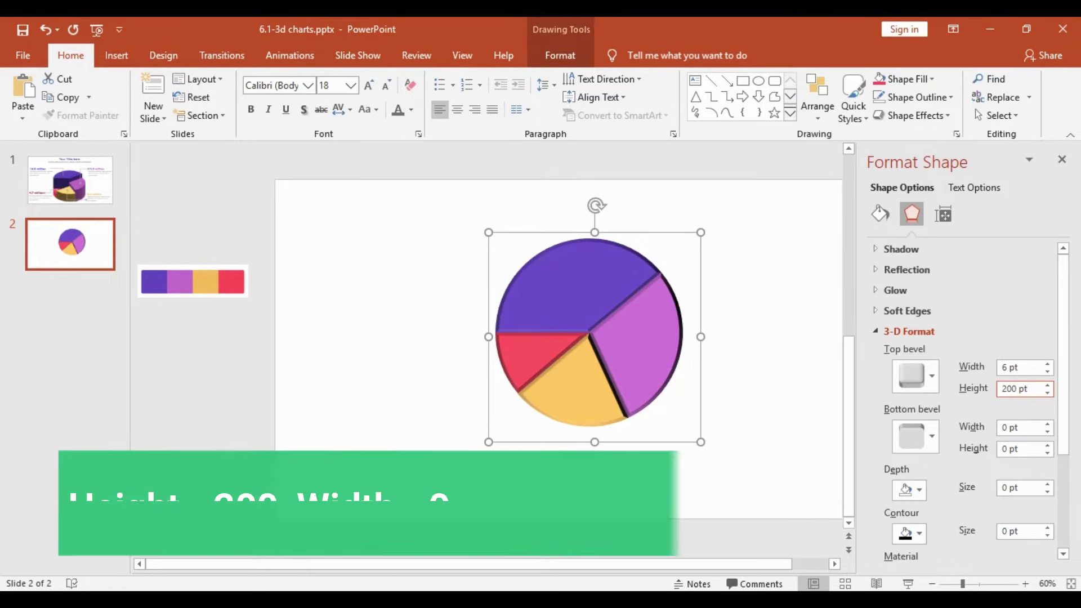
{"action": "left_click", "coordinate": [1005, 367]}
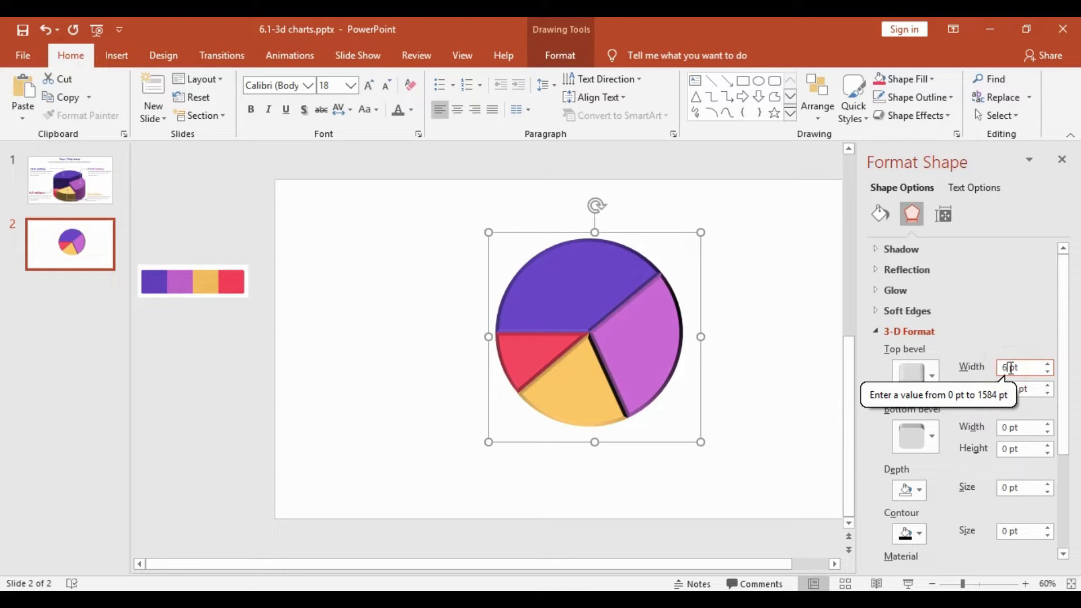
{"action": "key", "text": "Delete"}
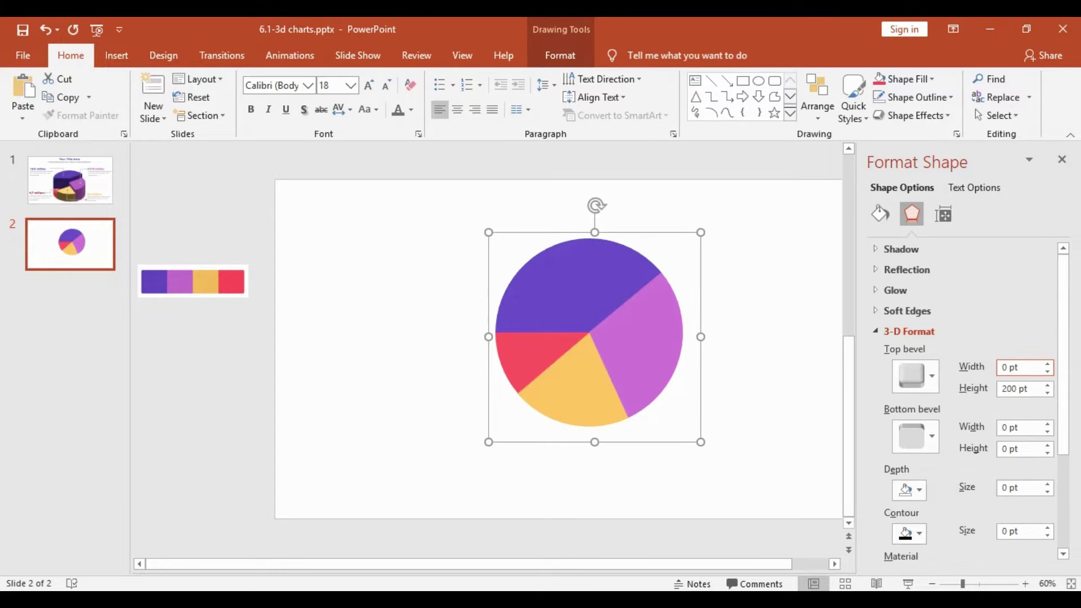
{"action": "scroll", "coordinate": [934, 410], "scroll_direction": "down", "scroll_amount": 3}
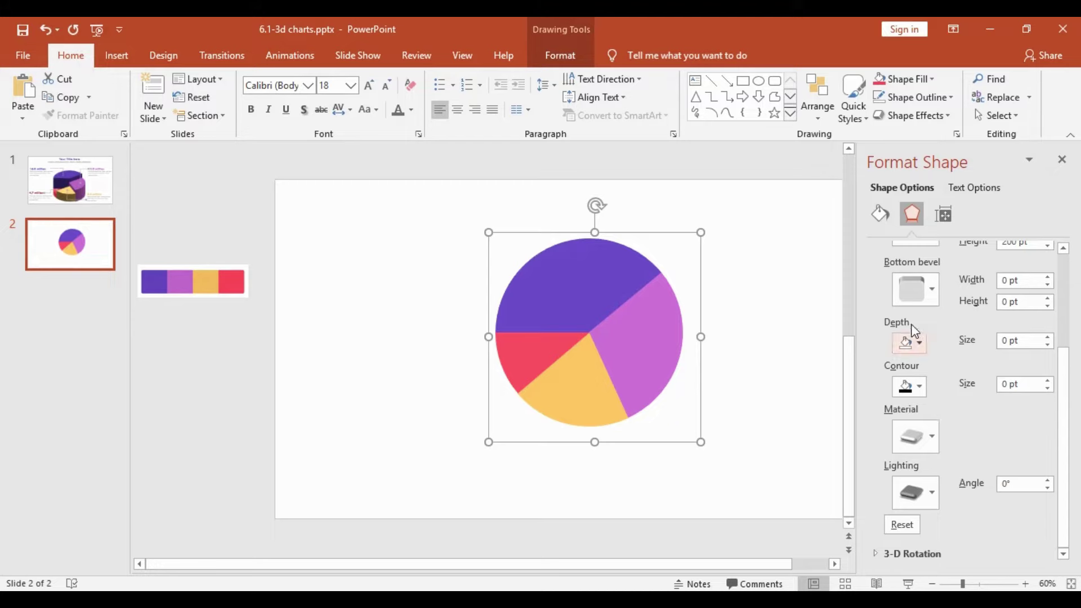
Apply the Soft lighting preset to the pie and set its lighting angle to 300°
{"action": "left_click", "coordinate": [932, 494]}
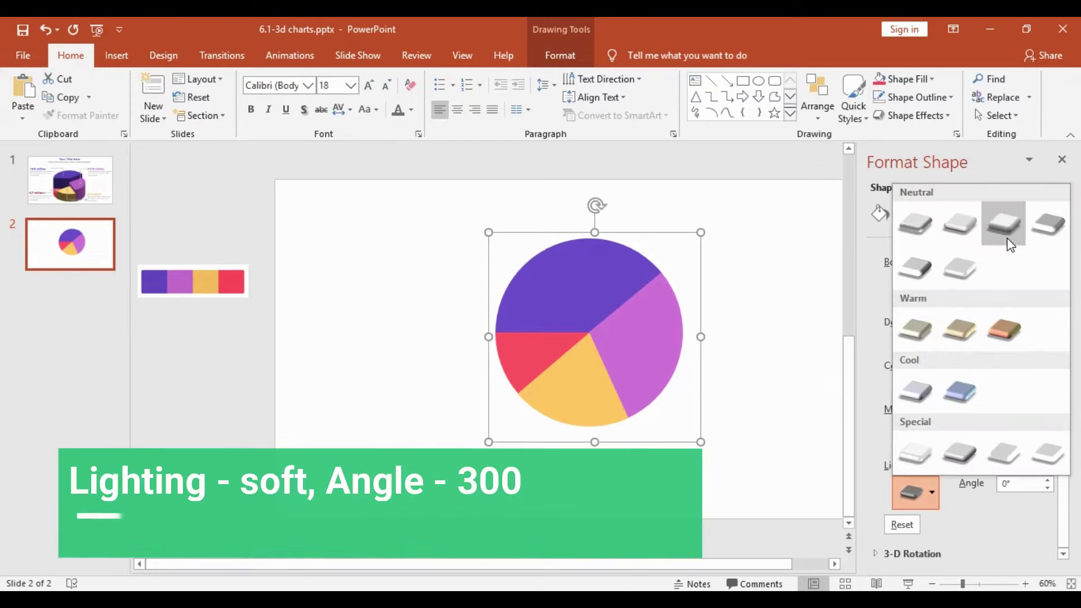
{"action": "left_click", "coordinate": [1005, 225]}
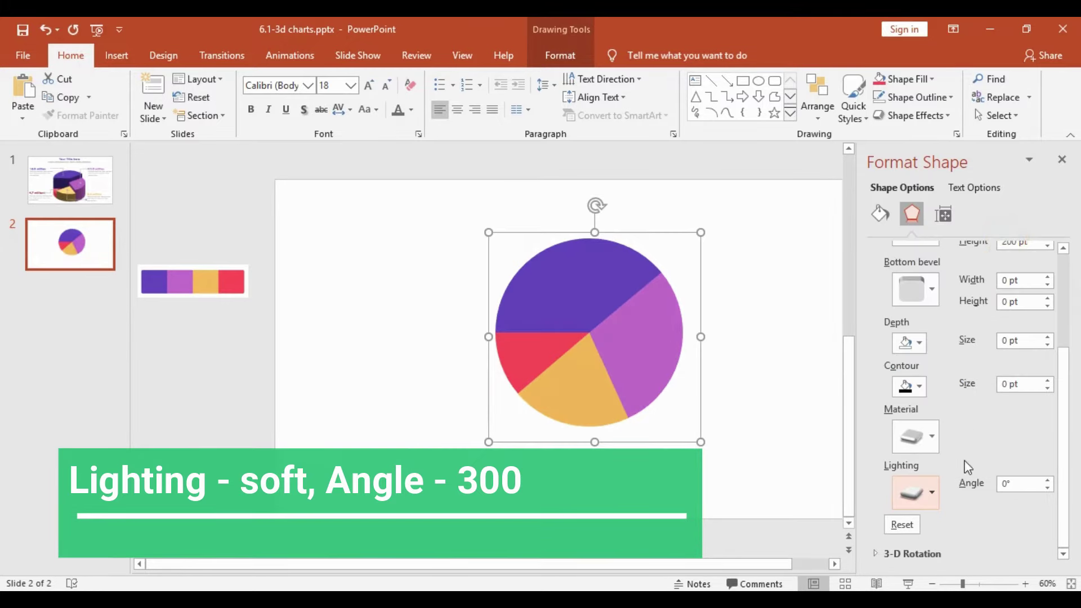
{"action": "left_click", "coordinate": [1008, 483]}
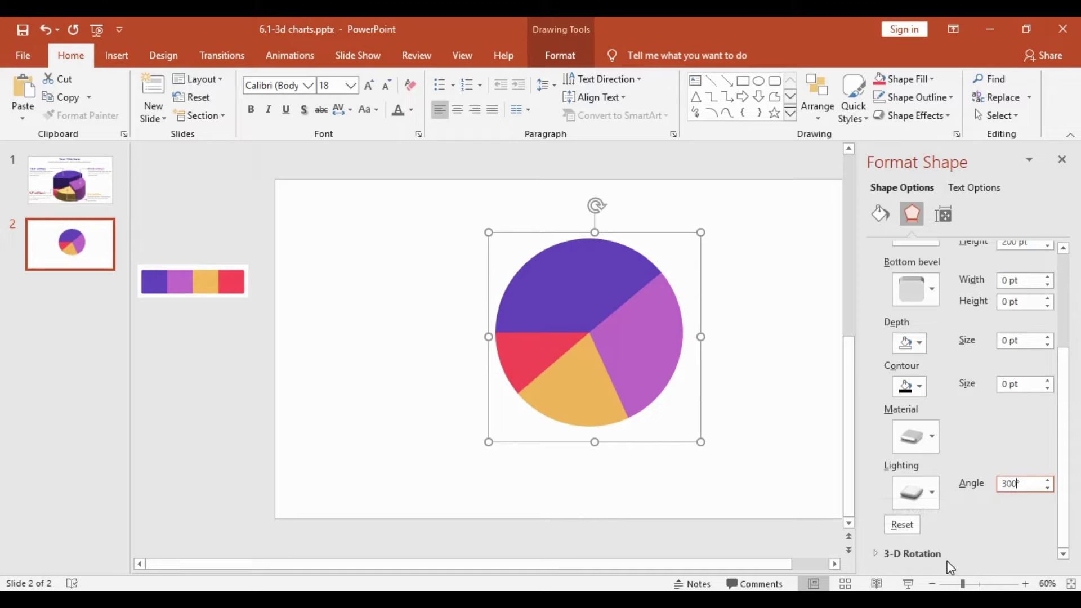
Set the pie's 3-D Y Rotation to 300° so it tilts into a solid cylinder
{"action": "left_click", "coordinate": [1063, 325]}
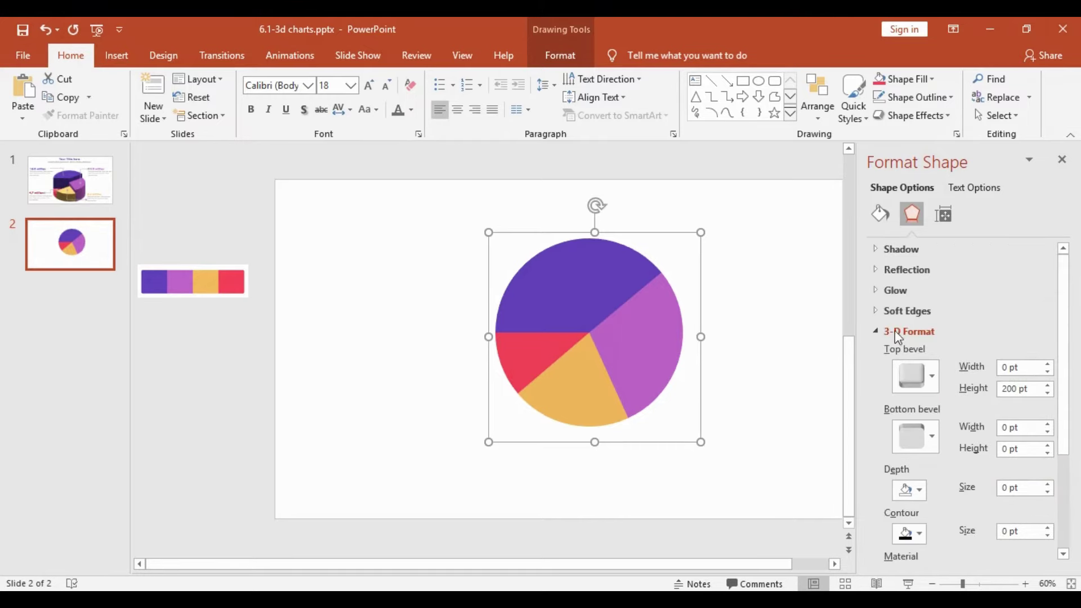
{"action": "left_click", "coordinate": [876, 332]}
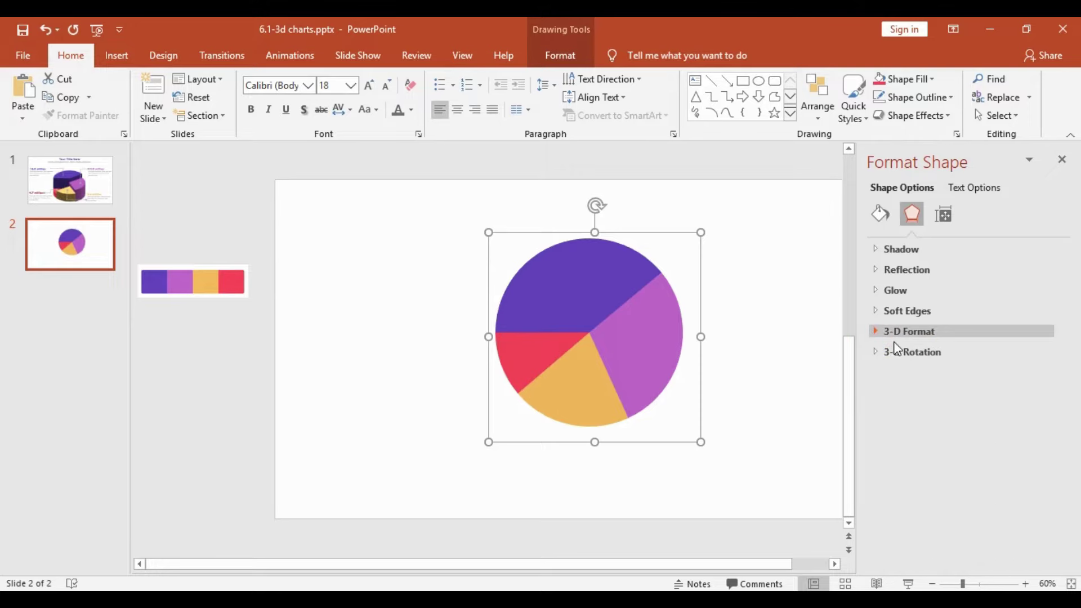
{"action": "left_click", "coordinate": [874, 351]}
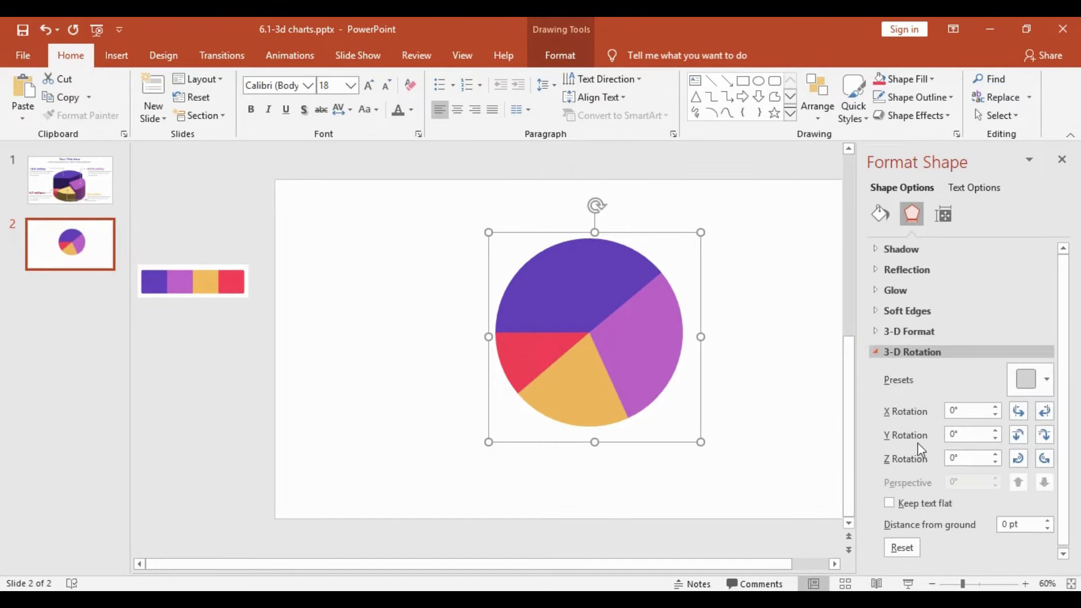
{"action": "left_click", "coordinate": [956, 433]}
{"action": "key", "text": "BackSpace"}
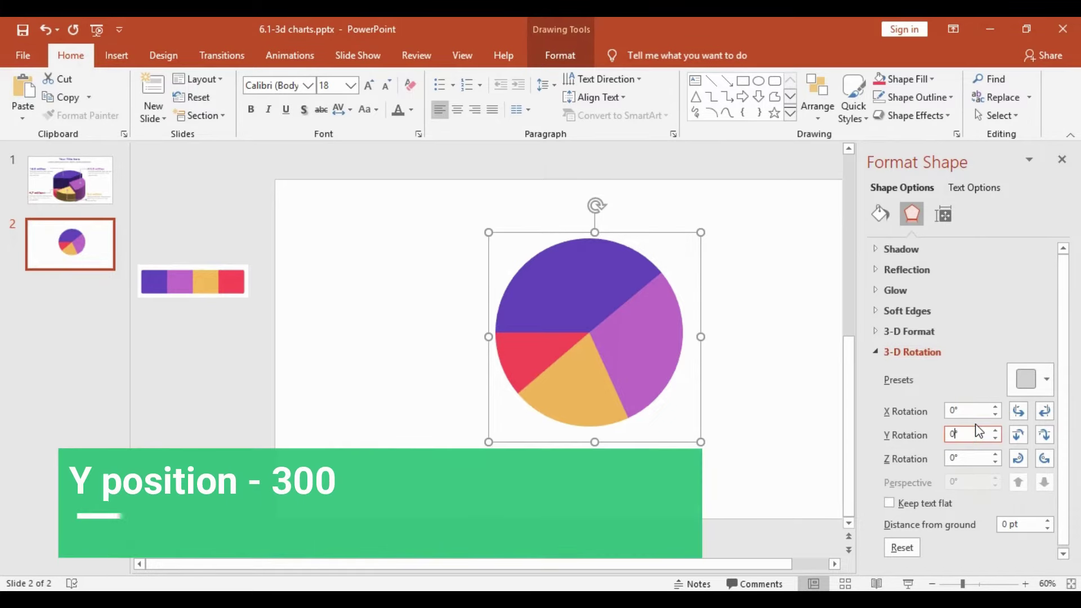
{"action": "type", "text": "300"}
{"action": "key", "text": "Return"}
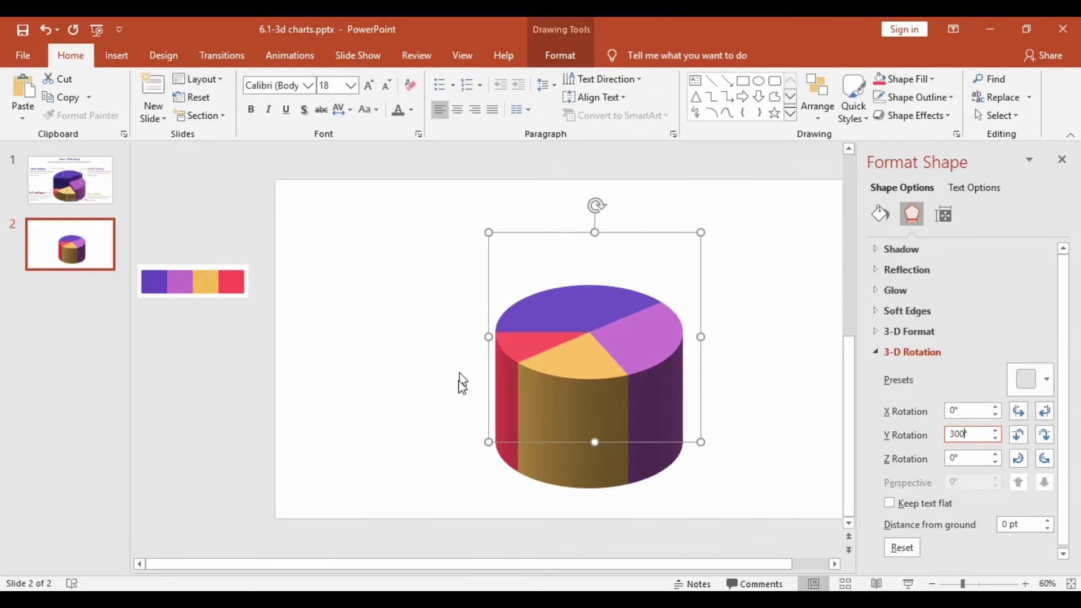
{"action": "left_click", "coordinate": [488, 445]}
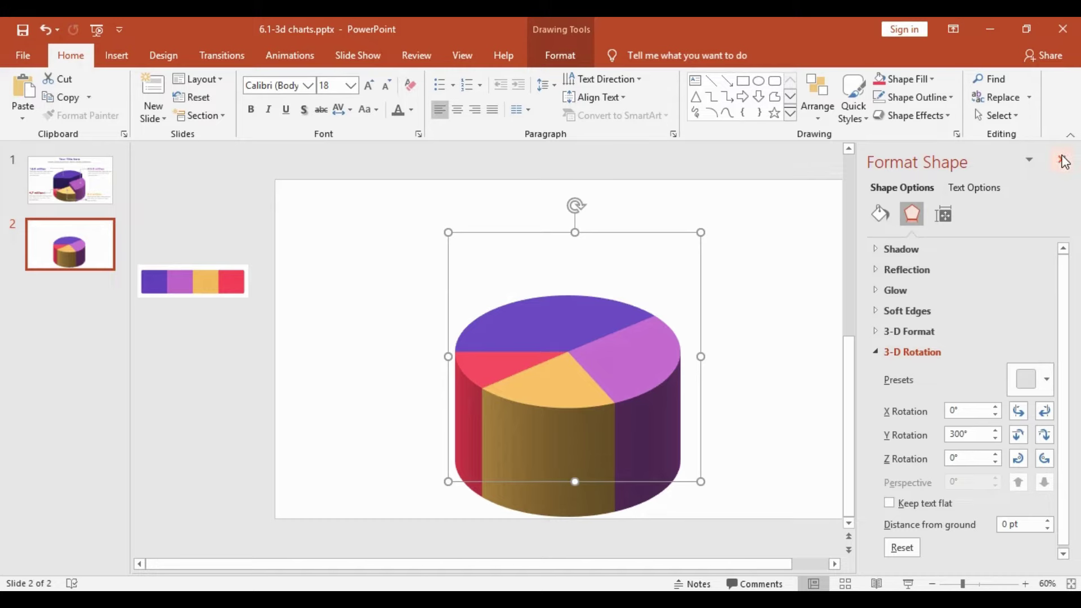
{"action": "left_click", "coordinate": [730, 351]}
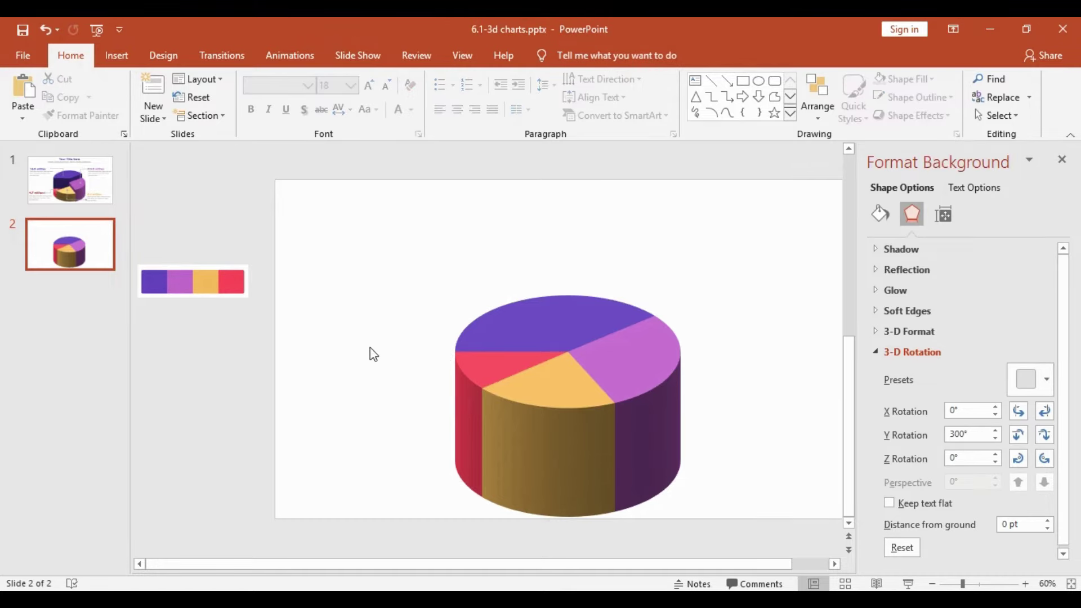
{"action": "left_click", "coordinate": [73, 189]}
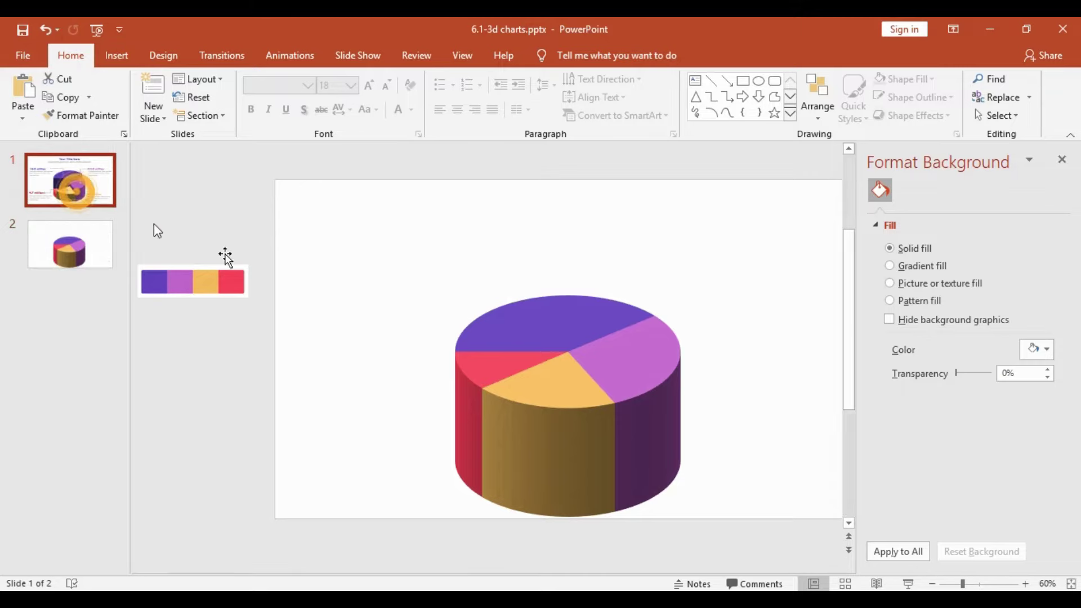
{"action": "left_click", "coordinate": [72, 244]}
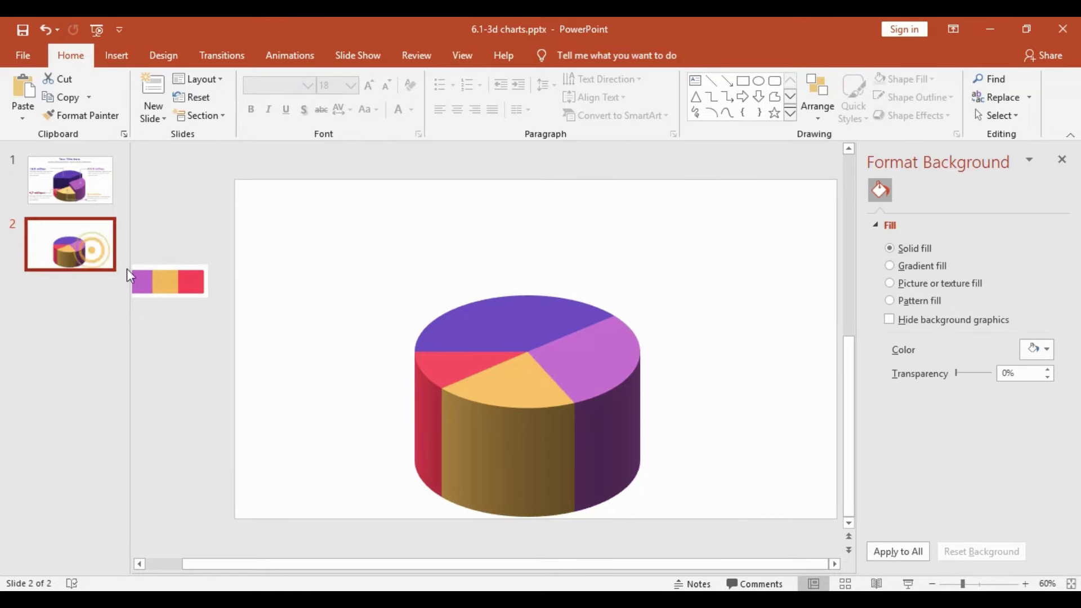
Duplicate slide 2 as slide 3 and delete the pie from the copy
{"action": "key", "text": "ctrl+d"}
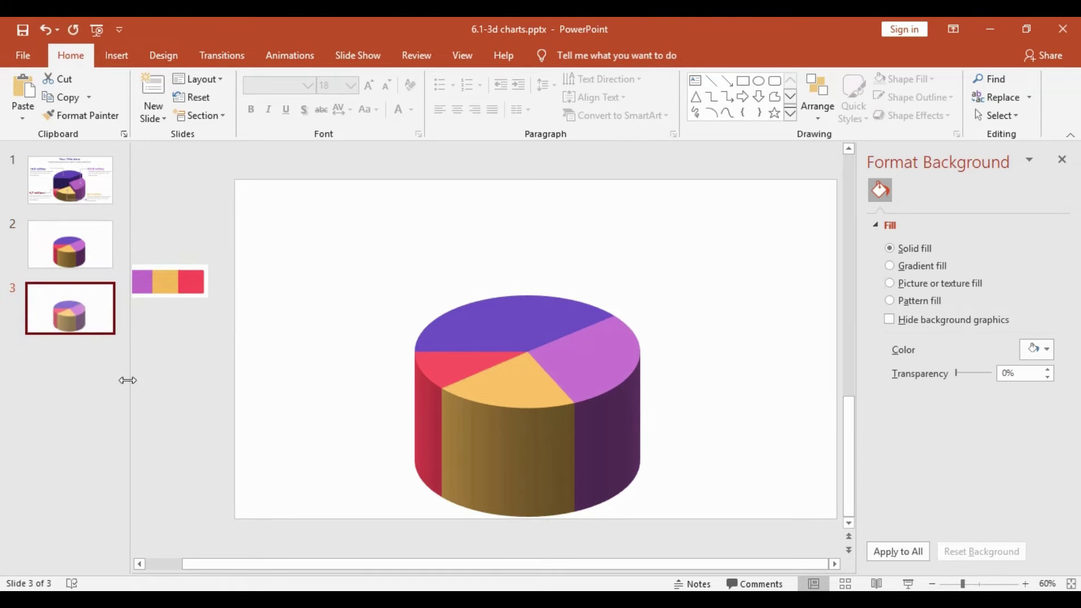
{"action": "left_click", "coordinate": [468, 397]}
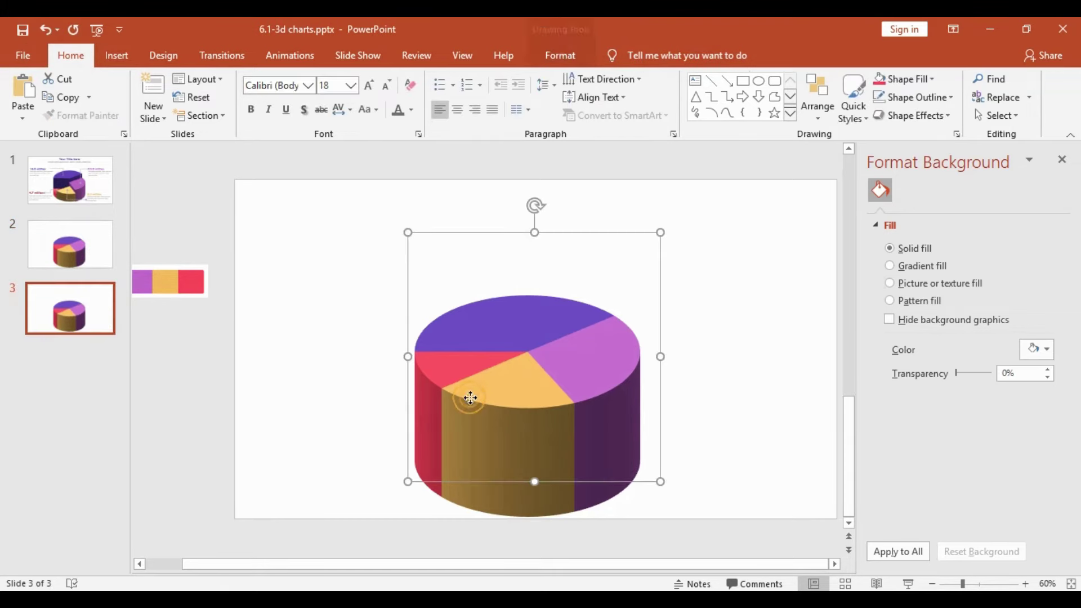
{"action": "key", "text": "Delete"}
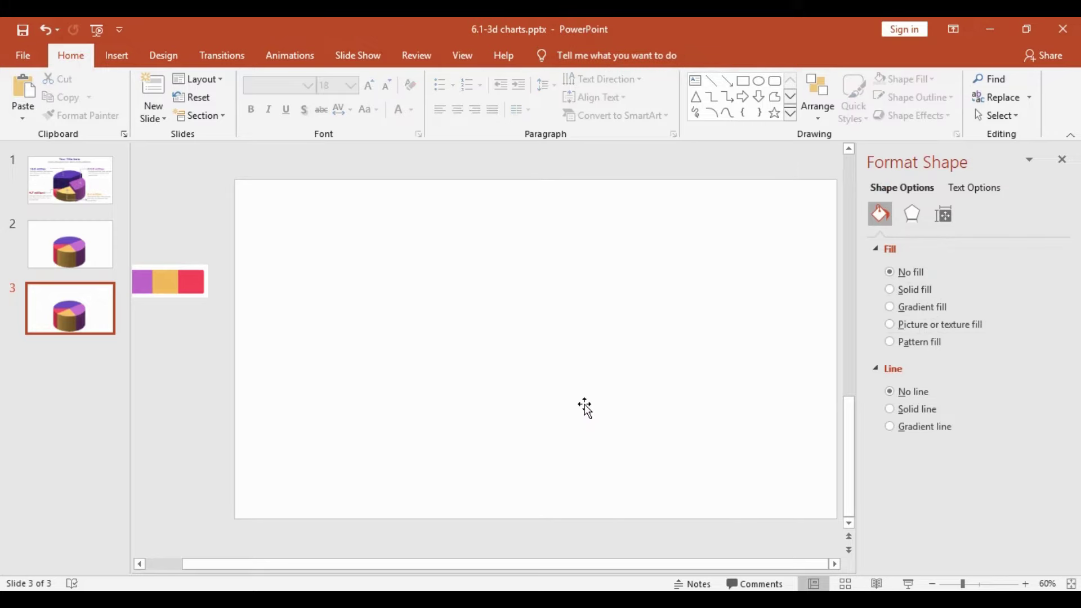
Select the purple slice of slide 2's 3-D pie, then go to blank slide 3
{"action": "left_click", "coordinate": [89, 242]}
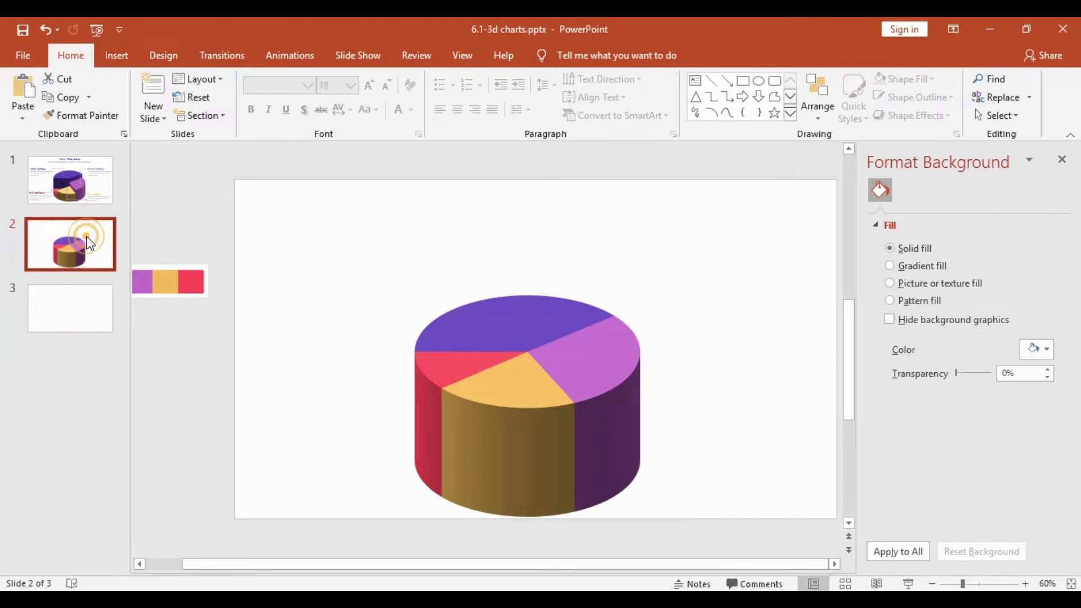
{"action": "left_click", "coordinate": [532, 325]}
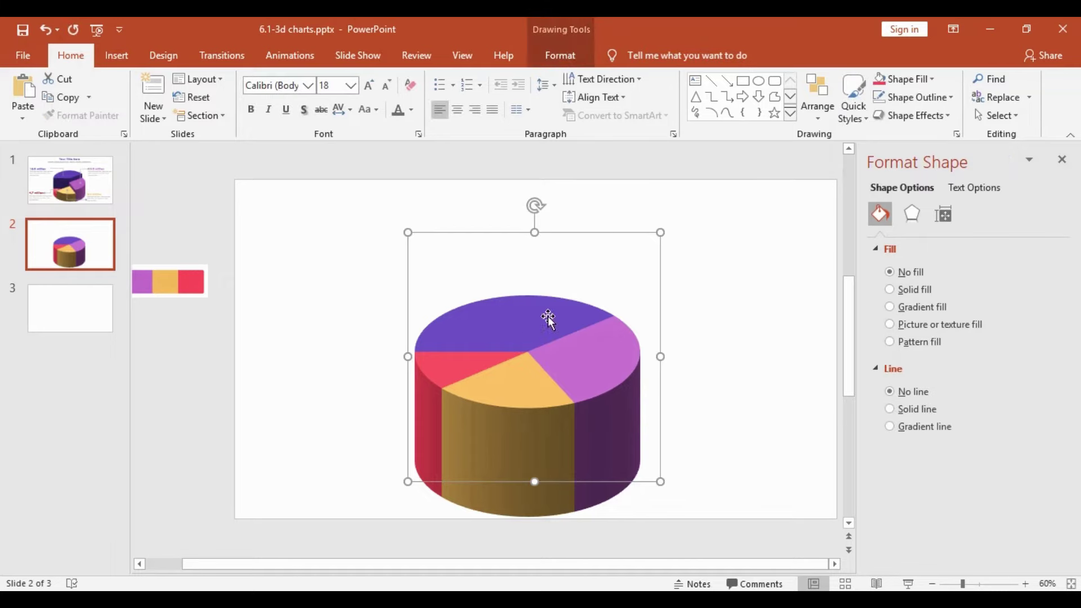
{"action": "left_click", "coordinate": [524, 327]}
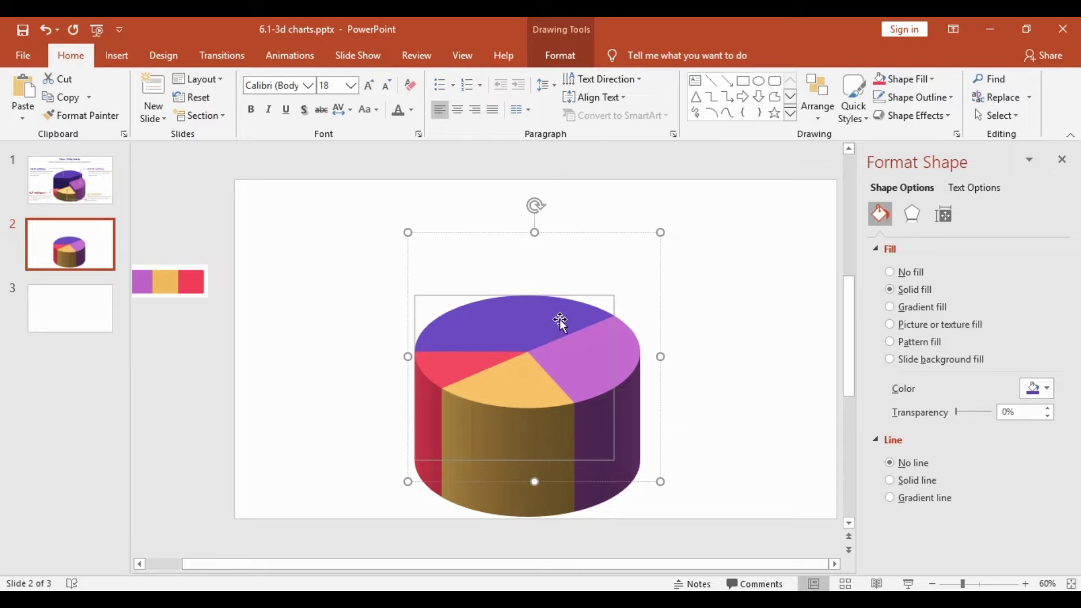
{"action": "left_click", "coordinate": [69, 318]}
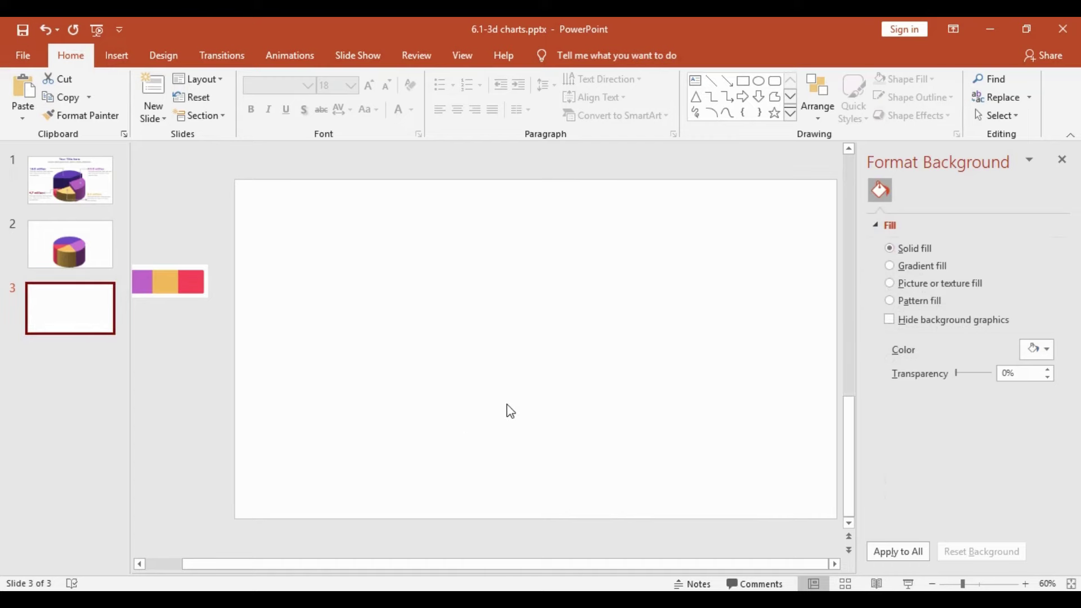
Paste the purple slice onto slide 3, then select the pink slice on slide 2
{"action": "key", "text": "ctrl+v"}
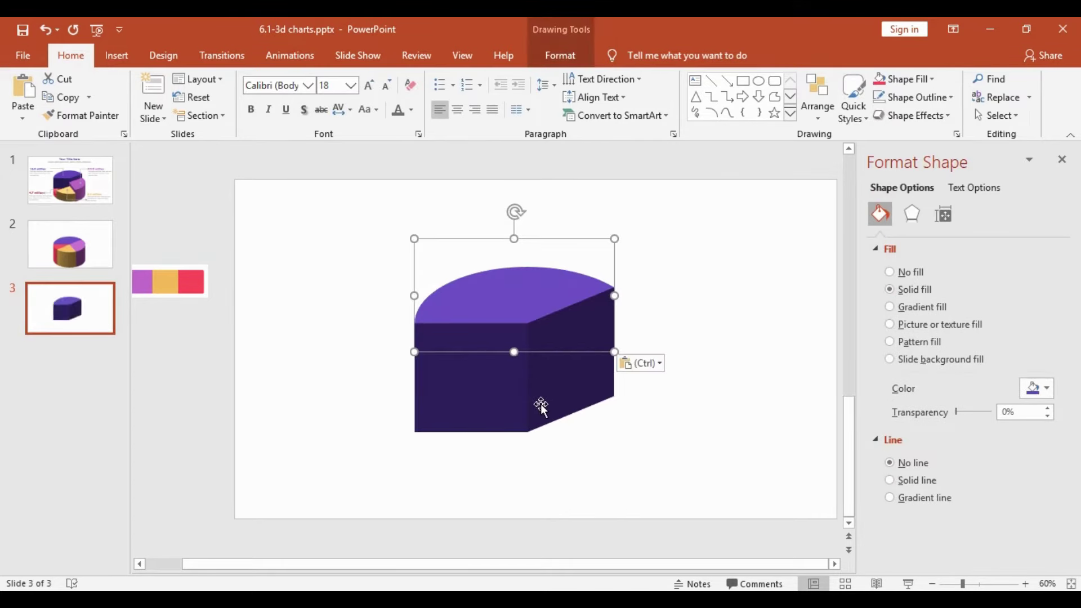
{"action": "left_click", "coordinate": [68, 255]}
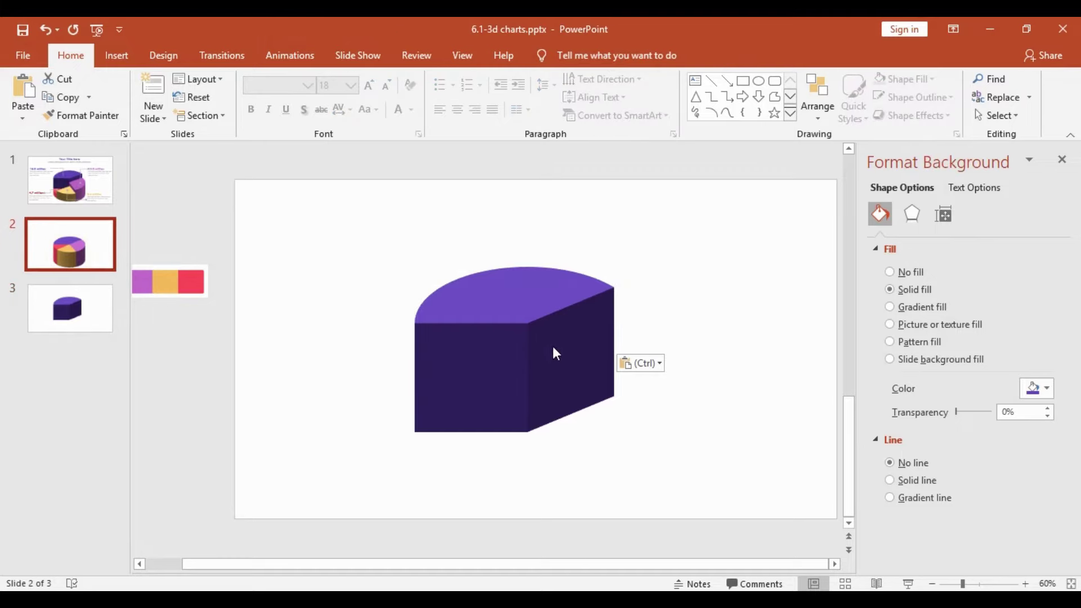
{"action": "left_click", "coordinate": [604, 374]}
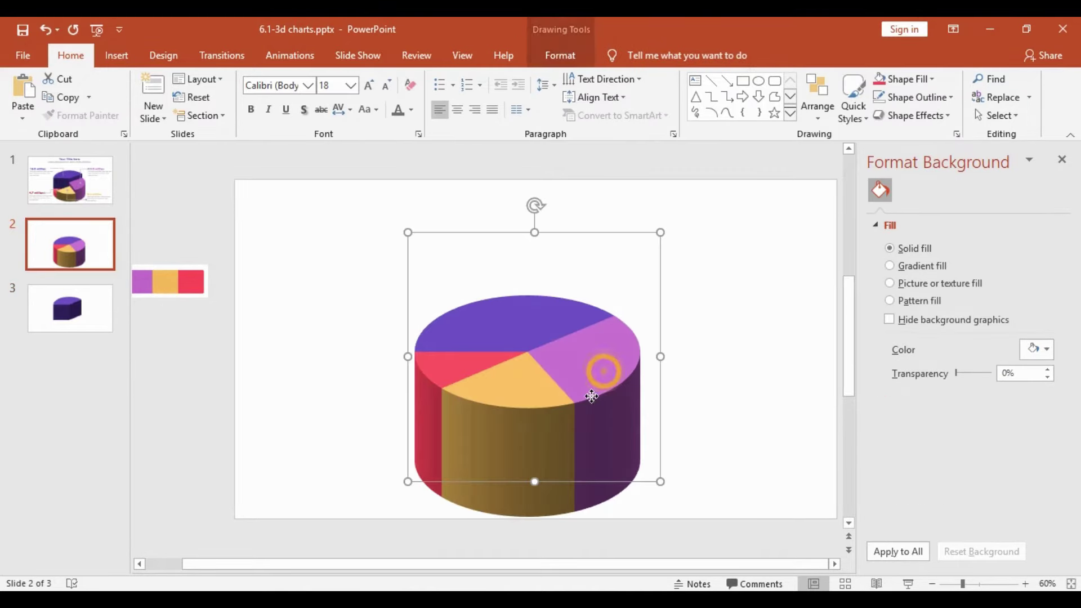
{"action": "left_click", "coordinate": [603, 379]}
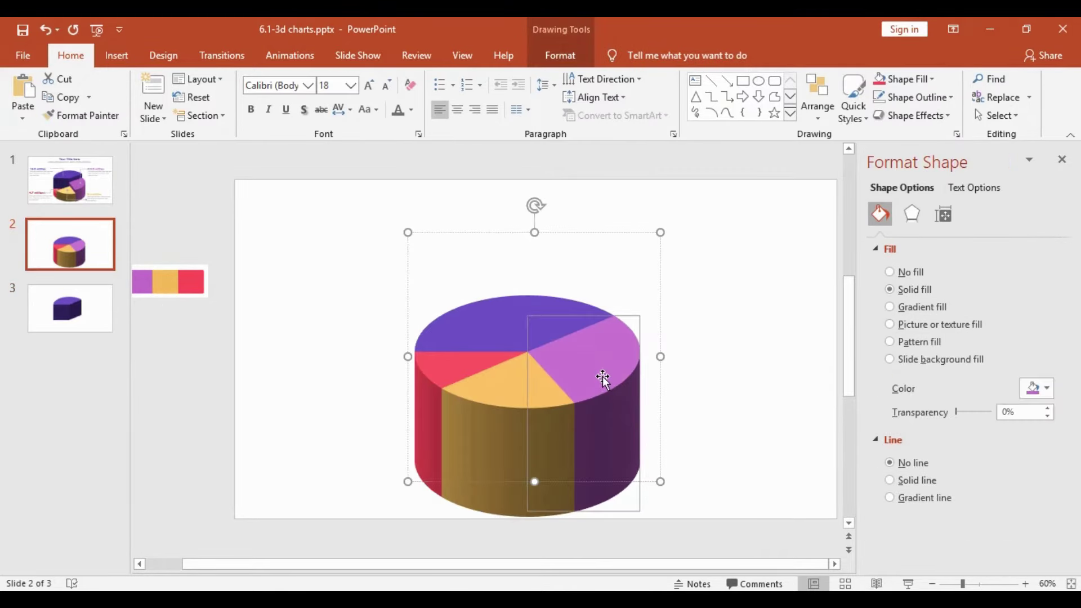
Show the pink slice's 3-D Format settings in the Effects pane, collapsing 3-D Rotation
{"action": "left_click", "coordinate": [922, 216]}
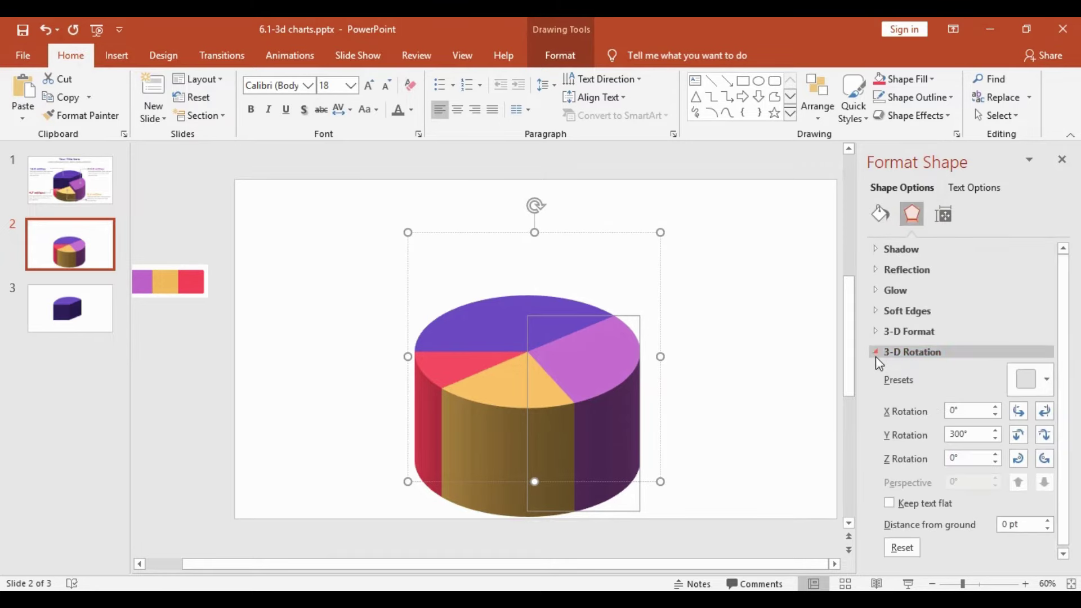
{"action": "left_click", "coordinate": [876, 354]}
{"action": "left_click", "coordinate": [873, 331]}
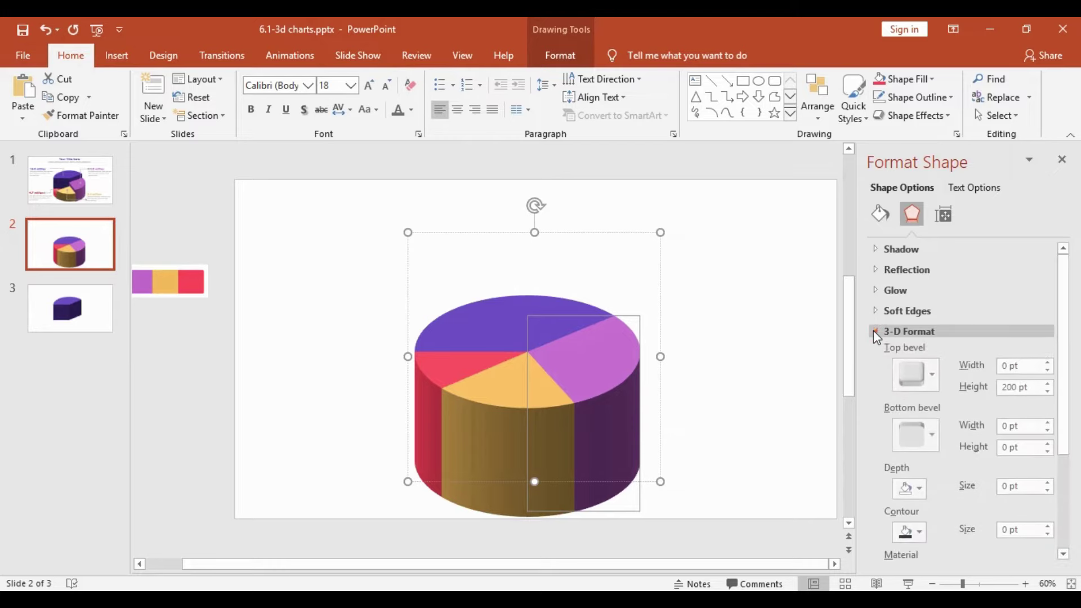